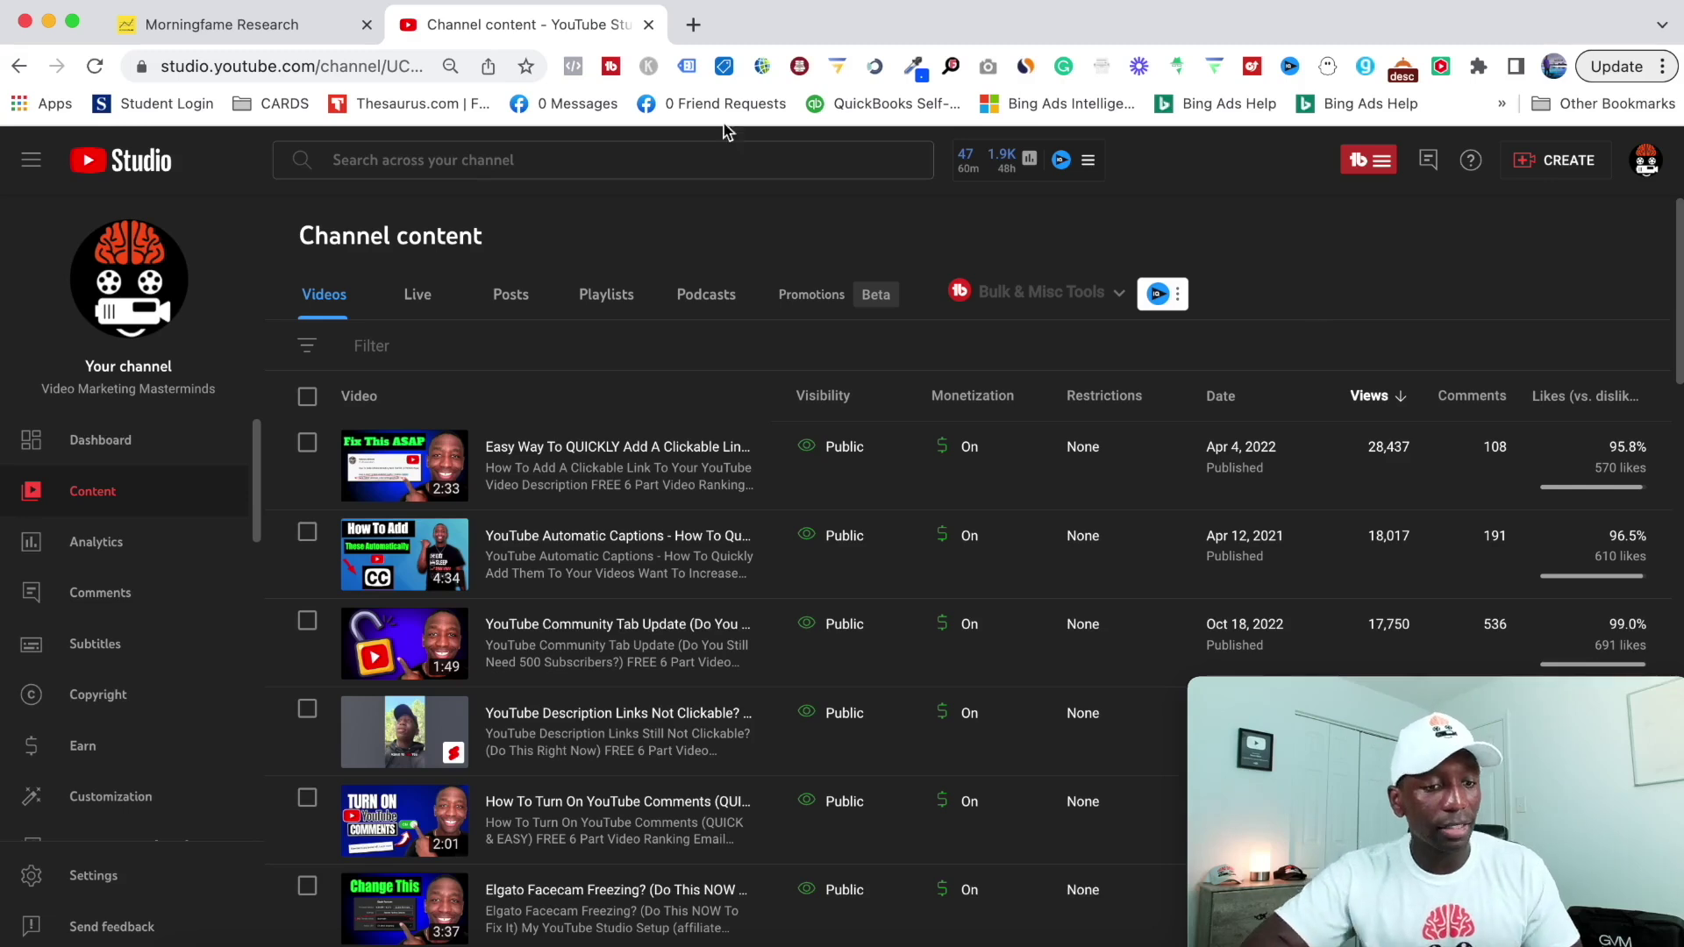
Filter the video list by 'short' and open the Shorts-conversion video's Subtitles page.
{"action": "left_click", "coordinate": [527, 348]}
{"action": "type", "text": "sh"}
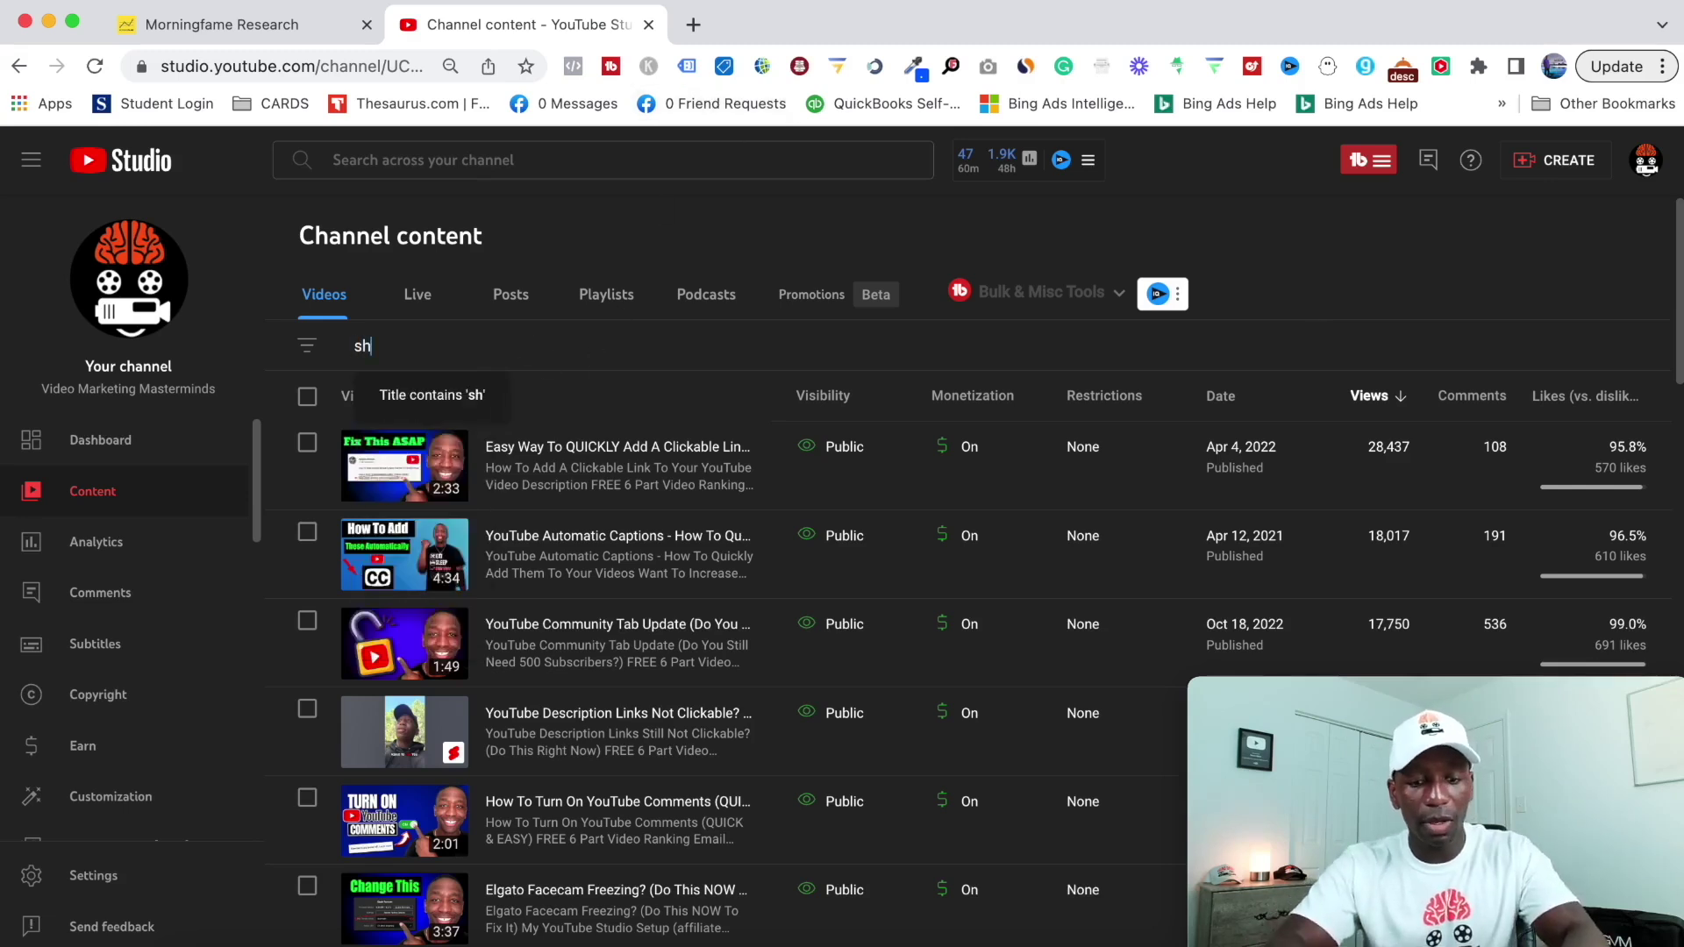
{"action": "type", "text": "ort"}
{"action": "key", "text": "Return"}
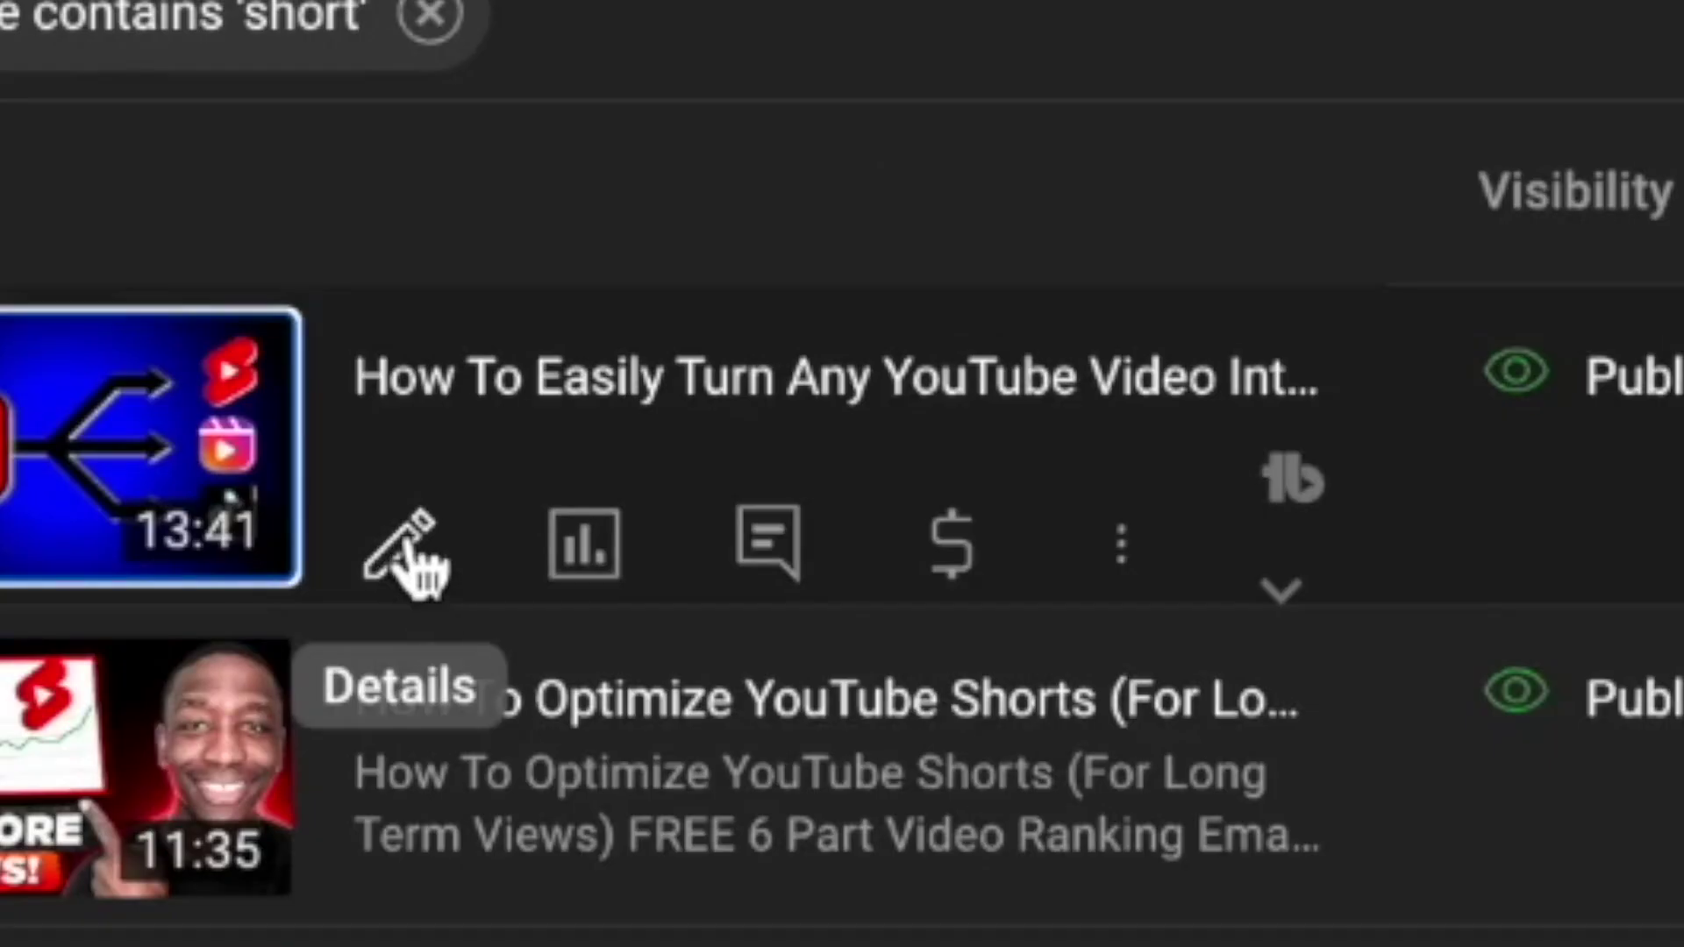
{"action": "left_click", "coordinate": [408, 552]}
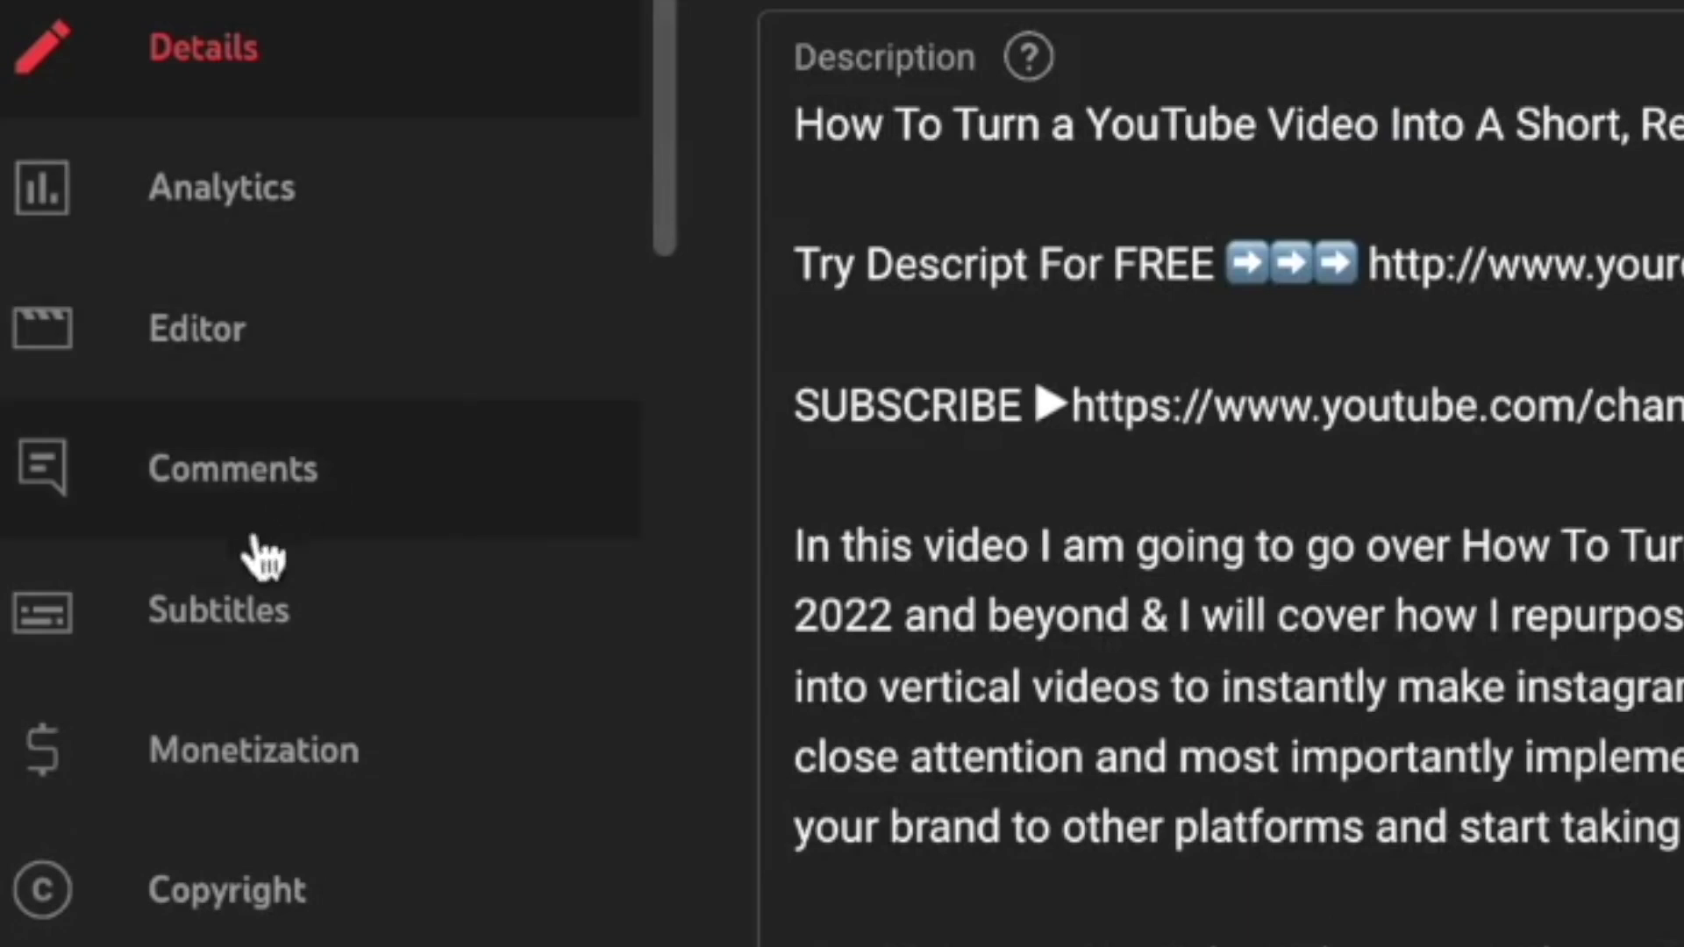
{"action": "left_click", "coordinate": [230, 619]}
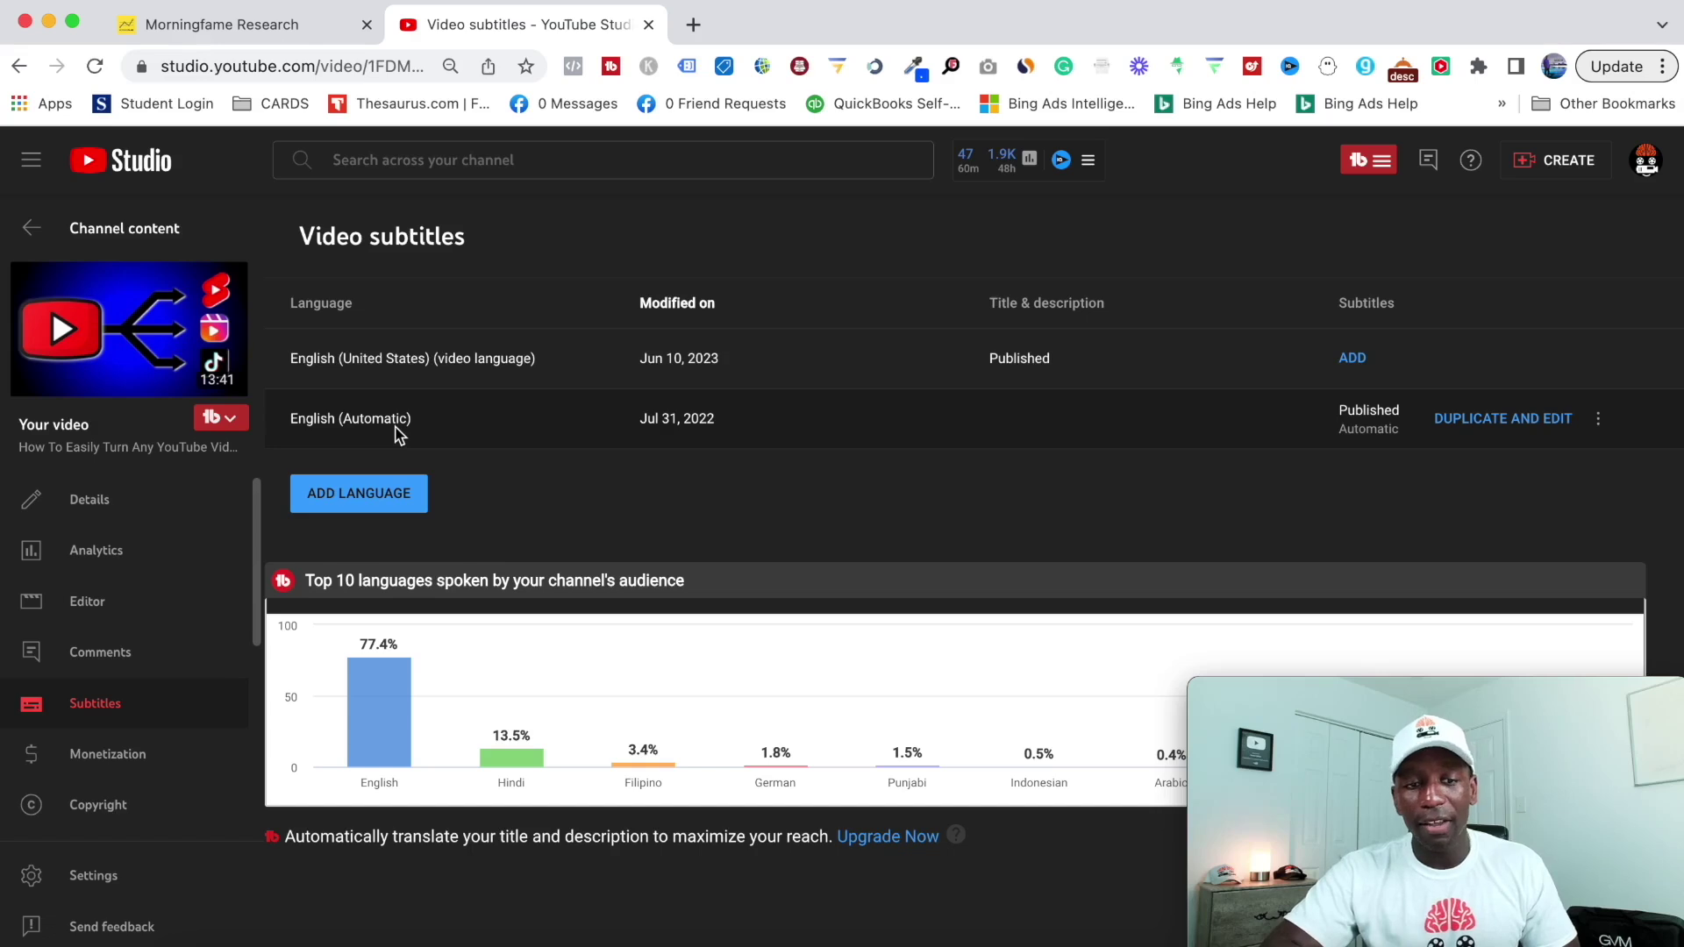
Add Akan to the video's subtitle languages, closing its subtitle options without adding any subtitles.
{"action": "left_click", "coordinate": [340, 496]}
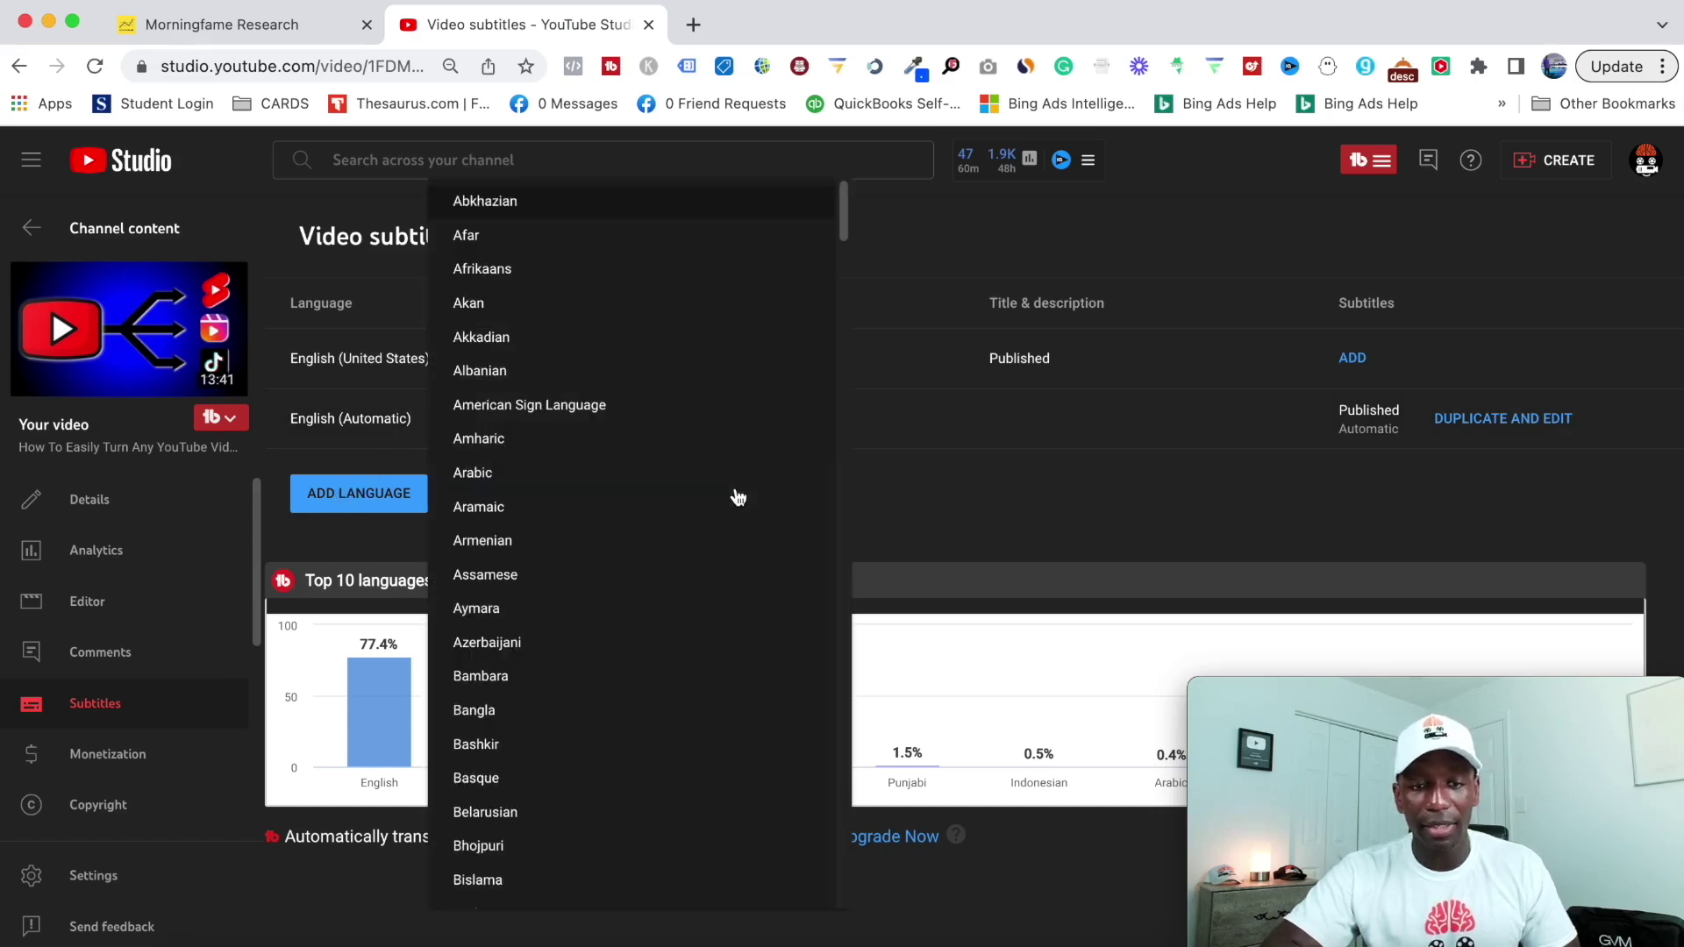
{"action": "left_click", "coordinate": [478, 306]}
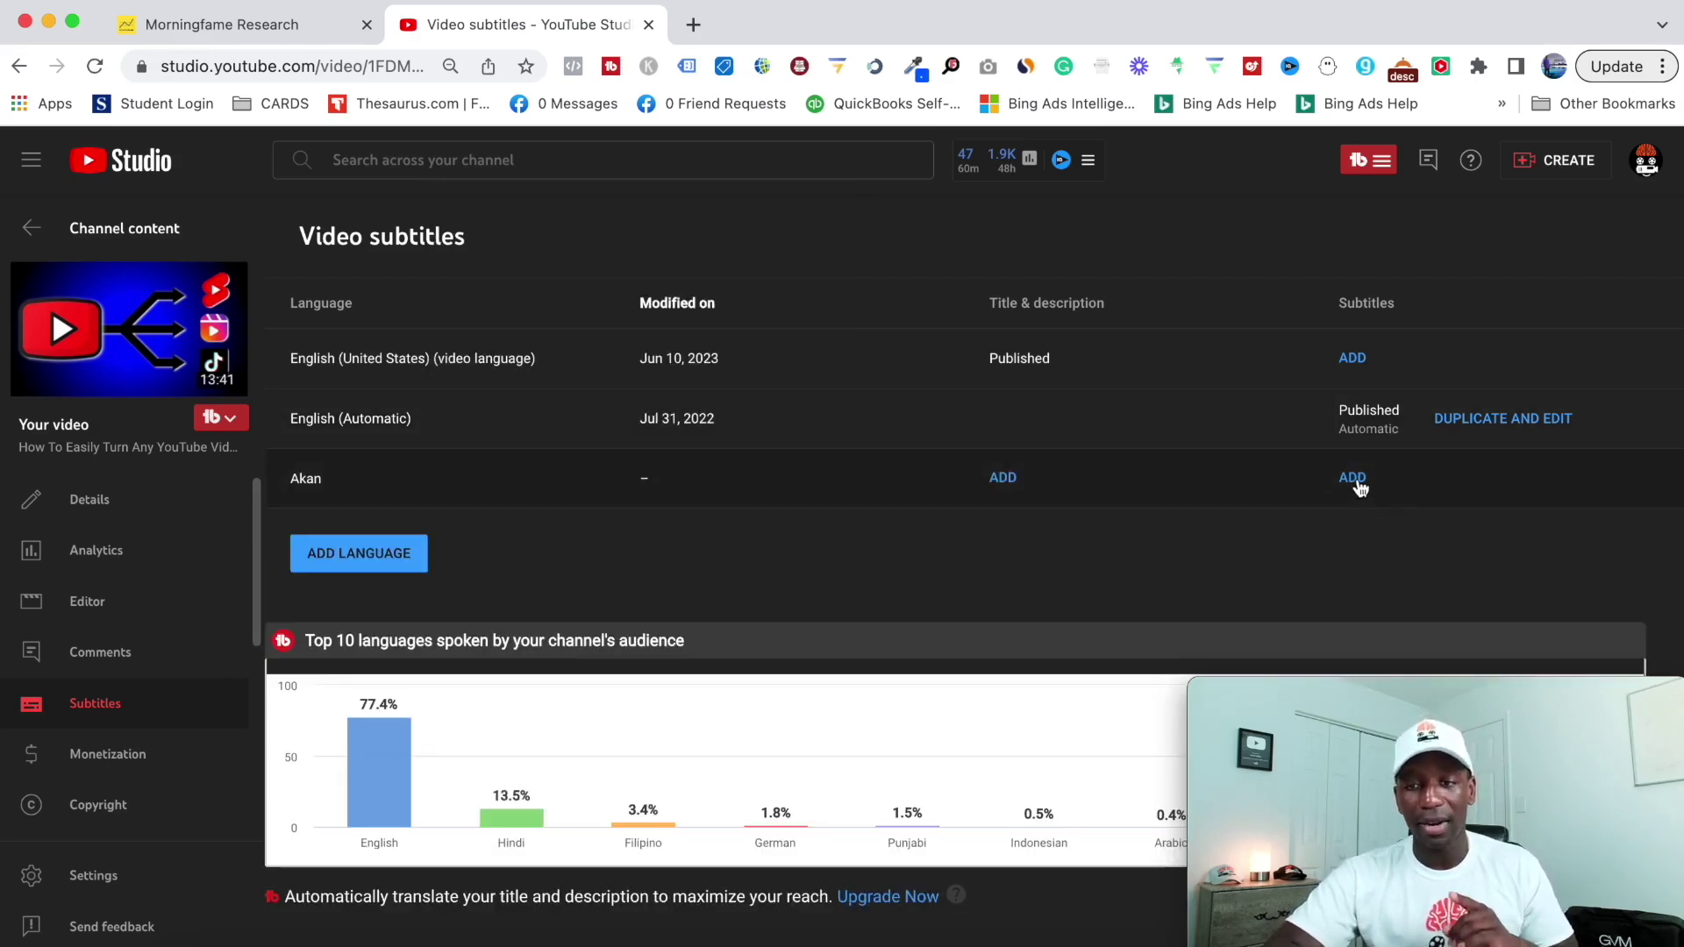
{"action": "left_click", "coordinate": [1357, 487]}
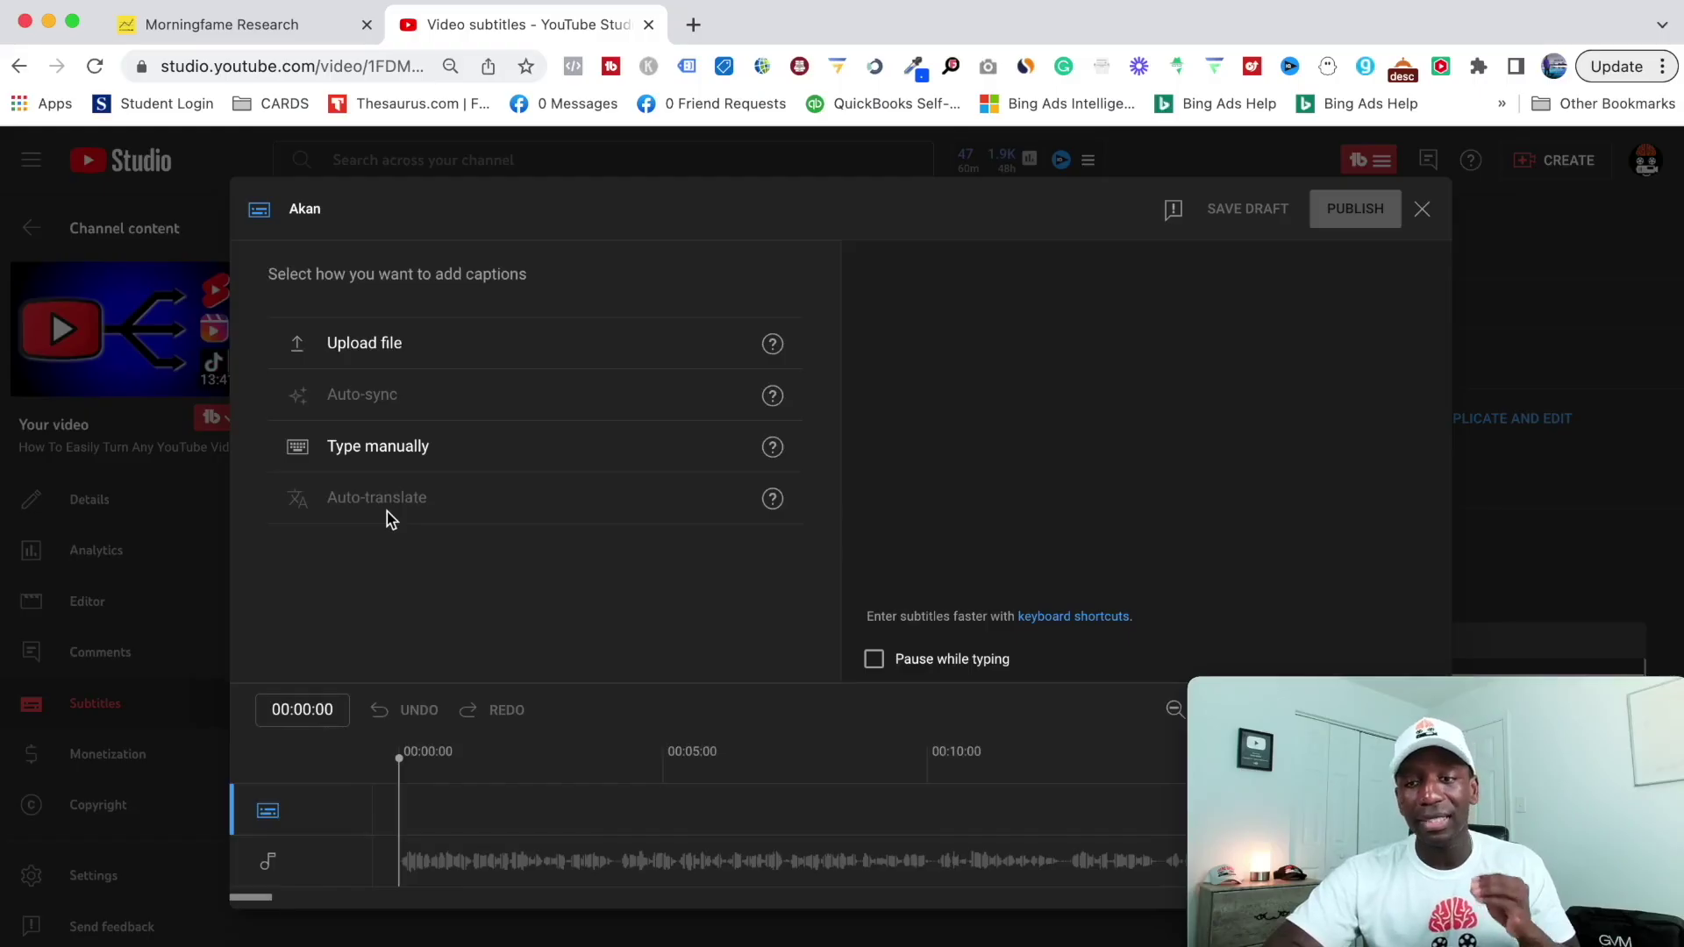
{"action": "left_click", "coordinate": [1422, 210]}
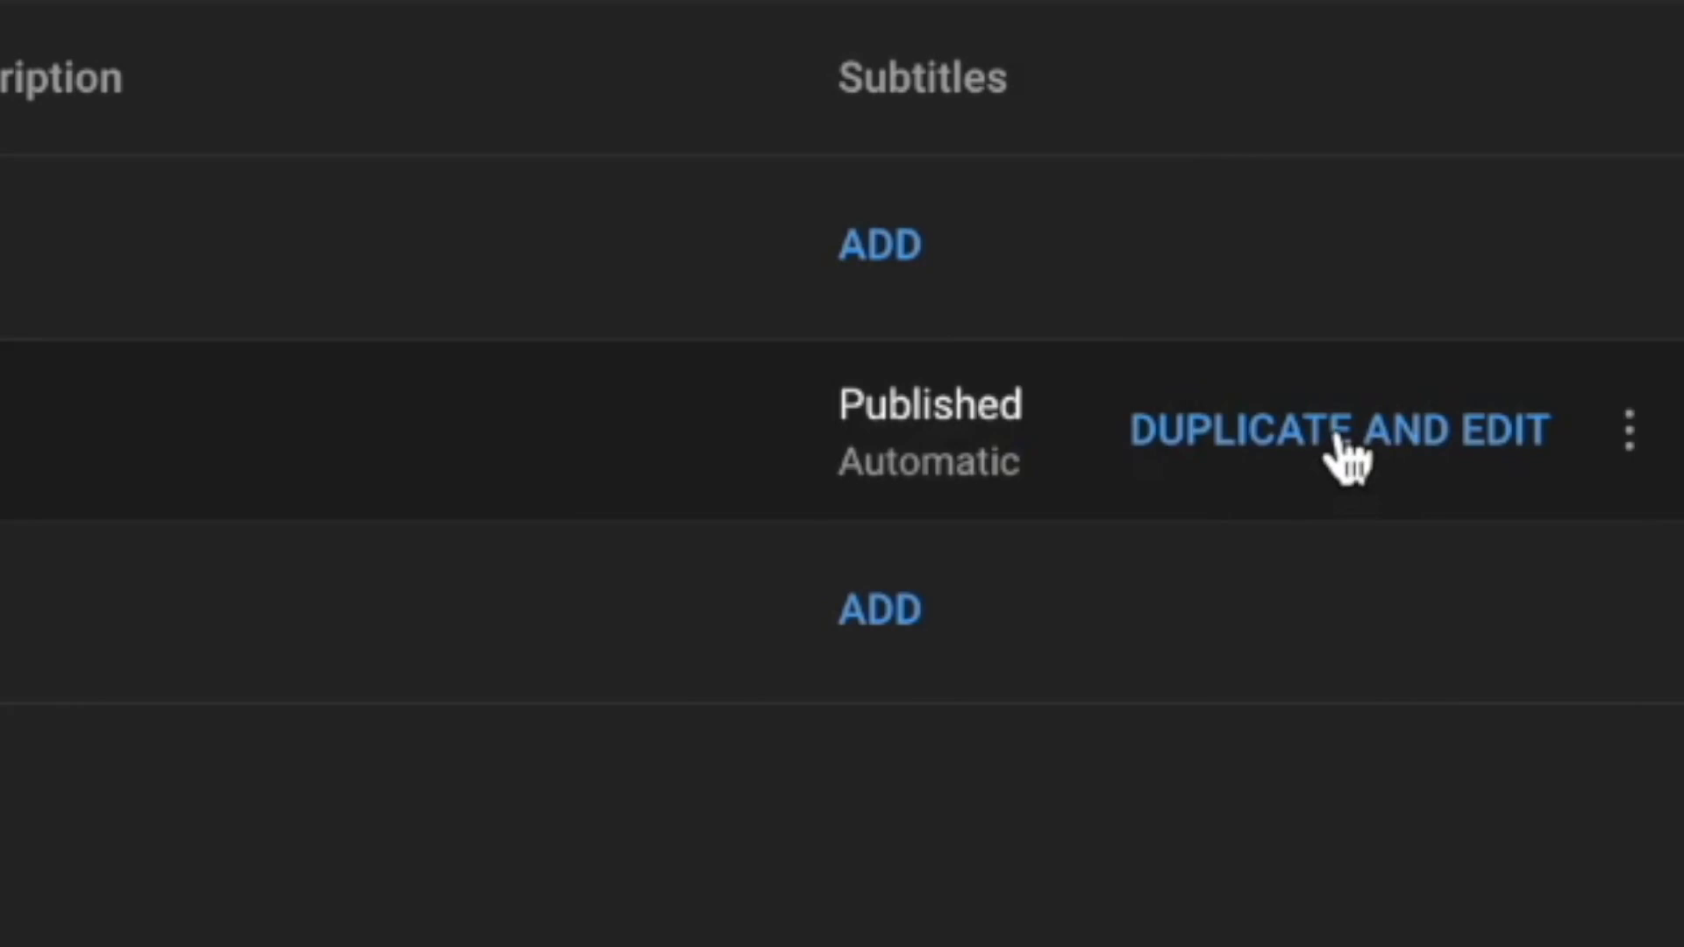
Duplicate the English (Automatic) captions, review them as timed entries, and publish the English track.
{"action": "left_click", "coordinate": [1339, 443]}
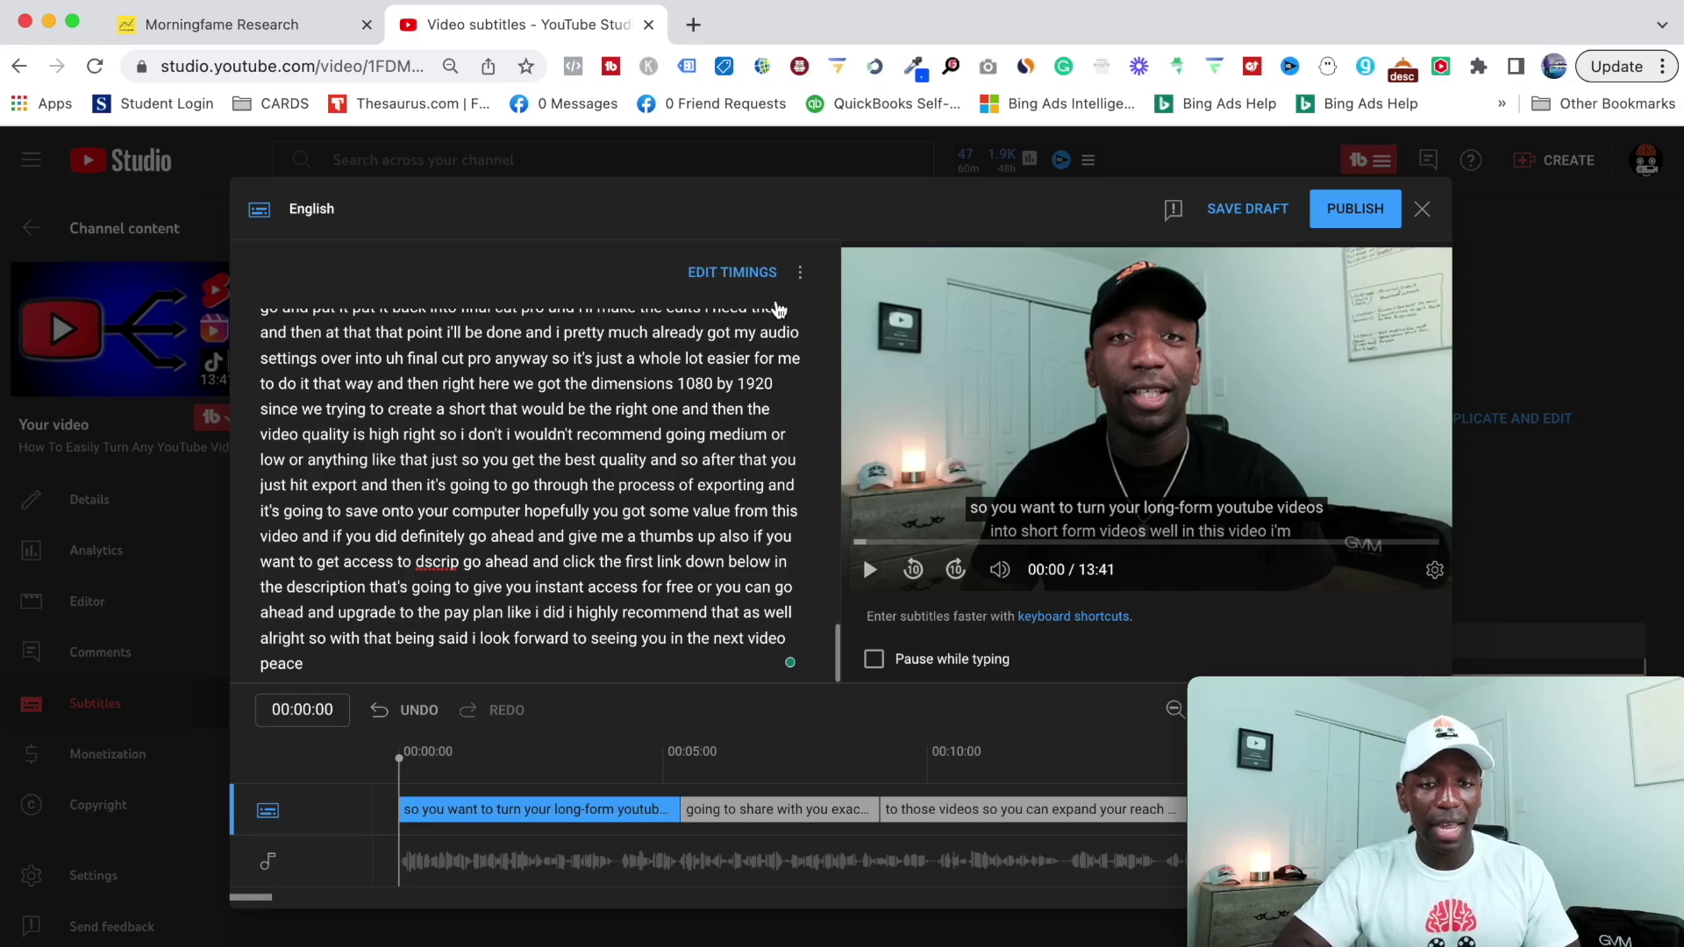
{"action": "left_click", "coordinate": [761, 274]}
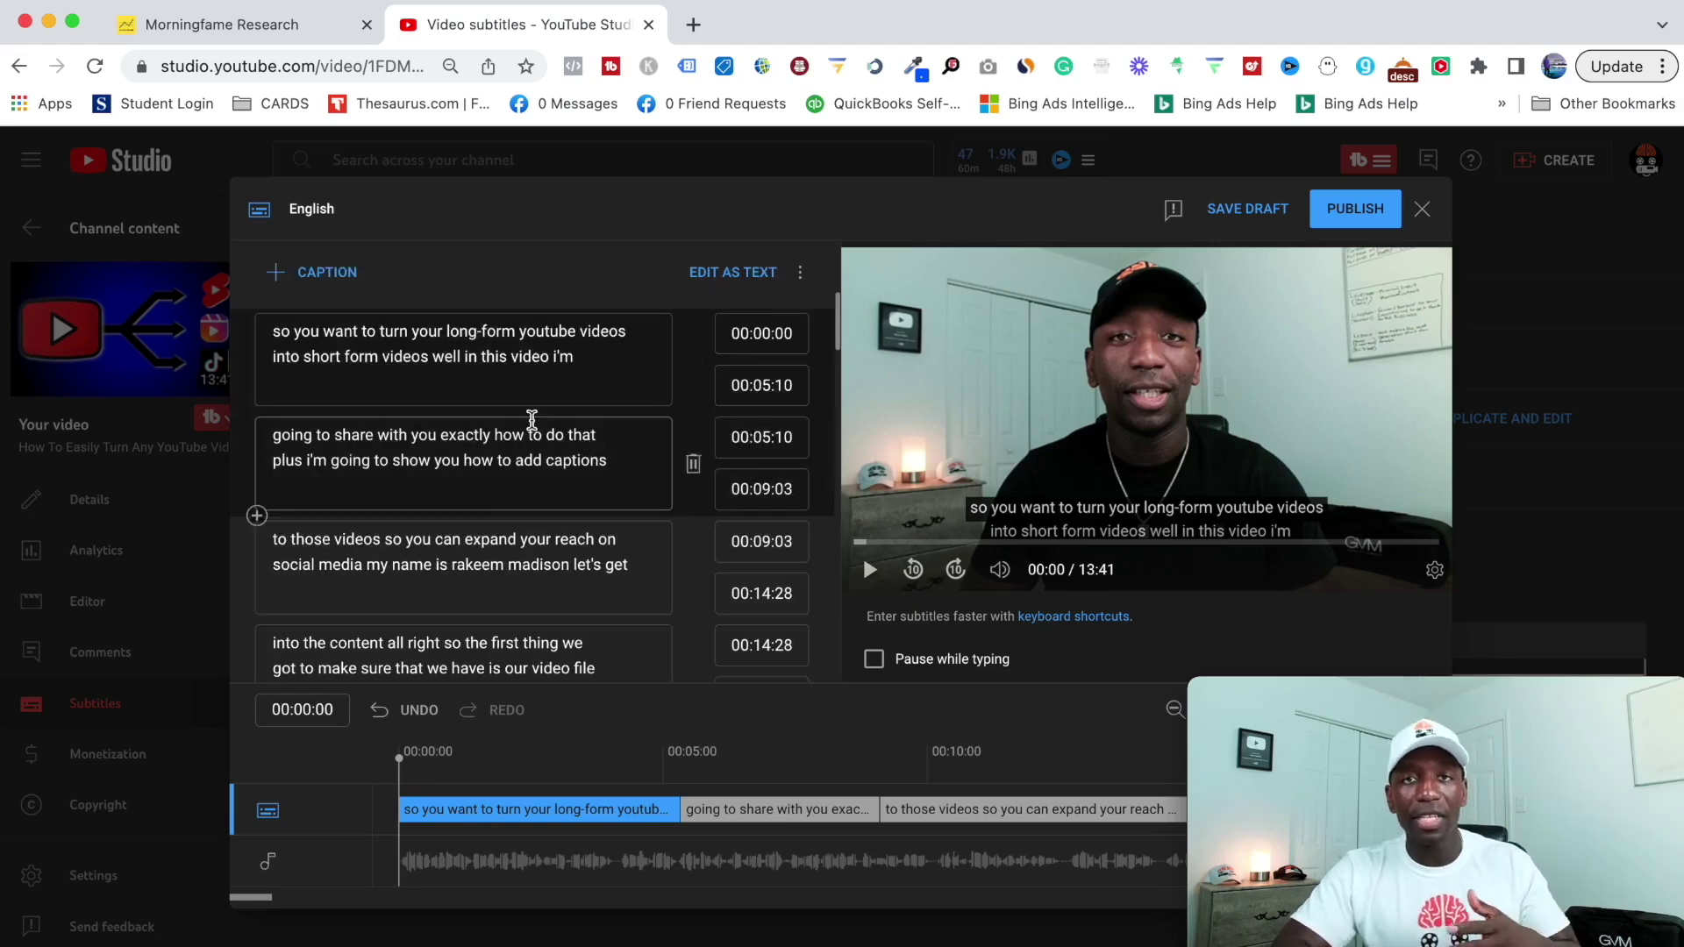
{"action": "scroll", "coordinate": [515, 445], "scroll_direction": "down", "scroll_amount": 3}
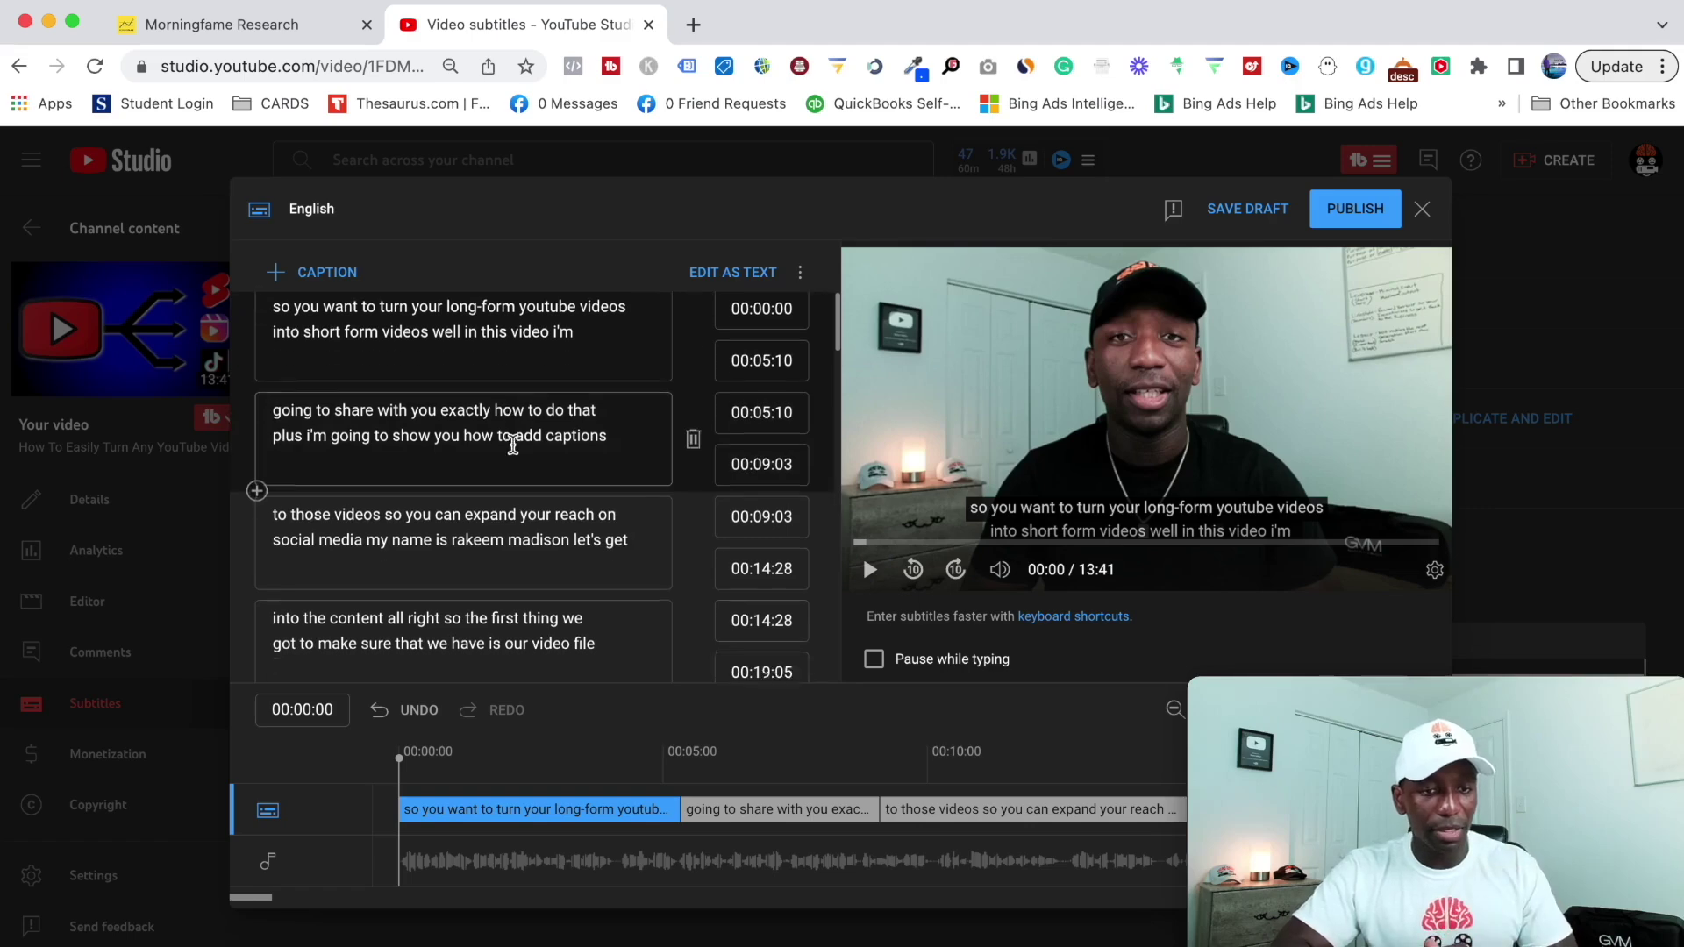
{"action": "scroll", "coordinate": [516, 450], "scroll_direction": "down", "scroll_amount": 3}
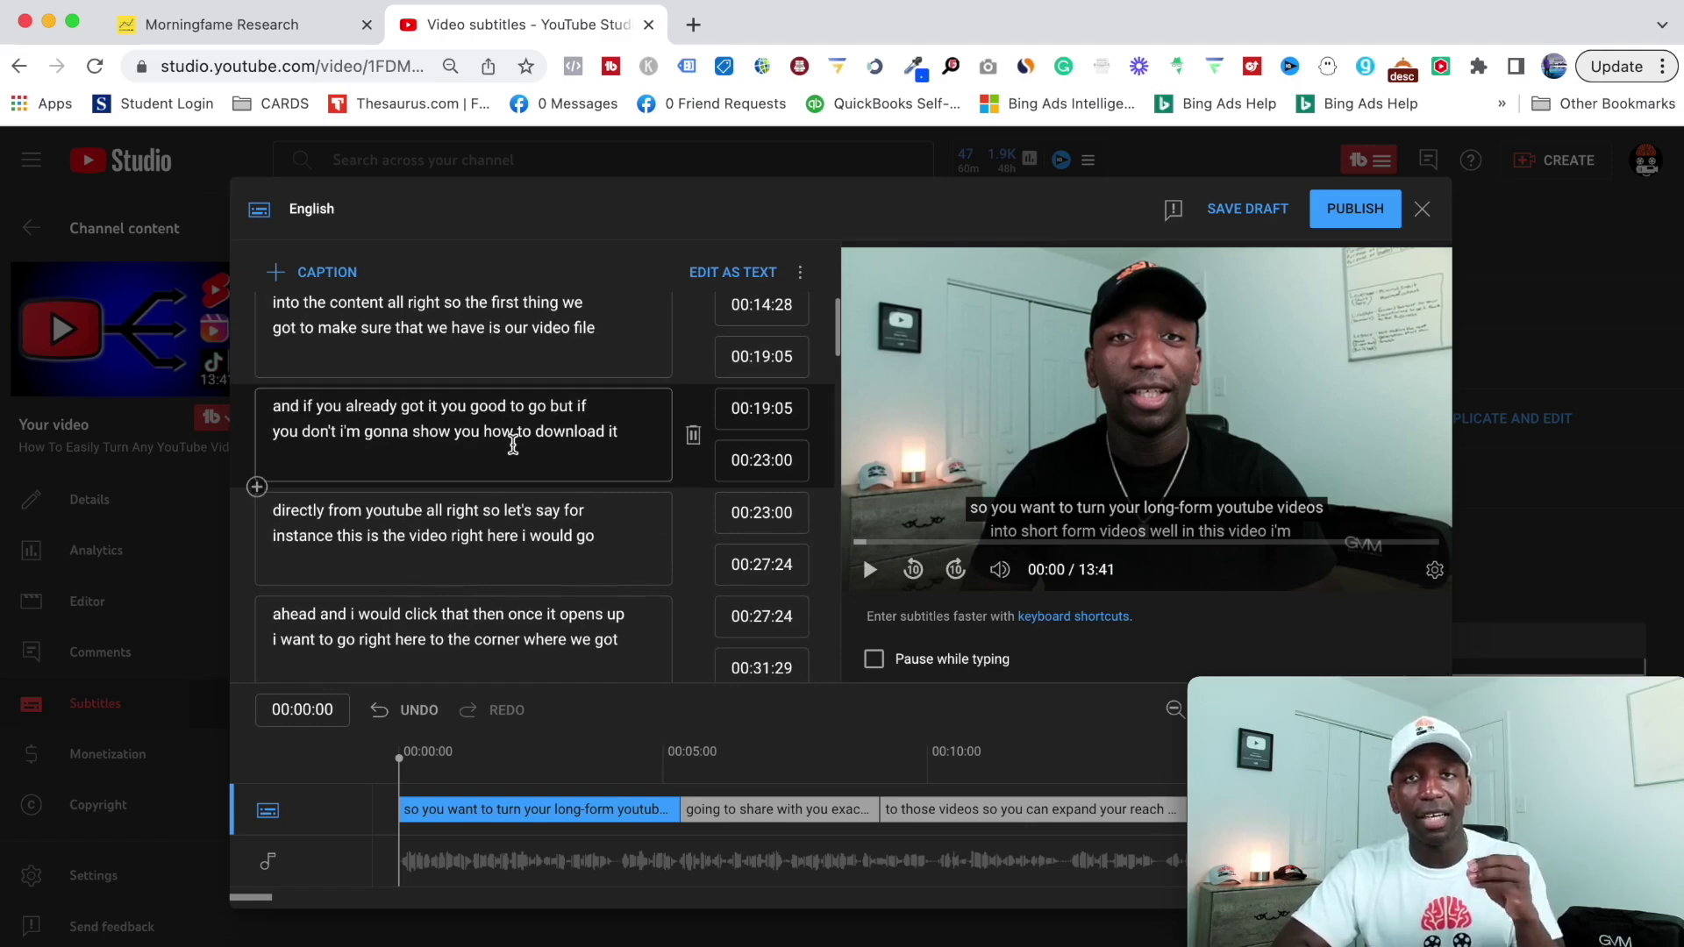
{"action": "scroll", "coordinate": [513, 446], "scroll_direction": "up", "scroll_amount": 6}
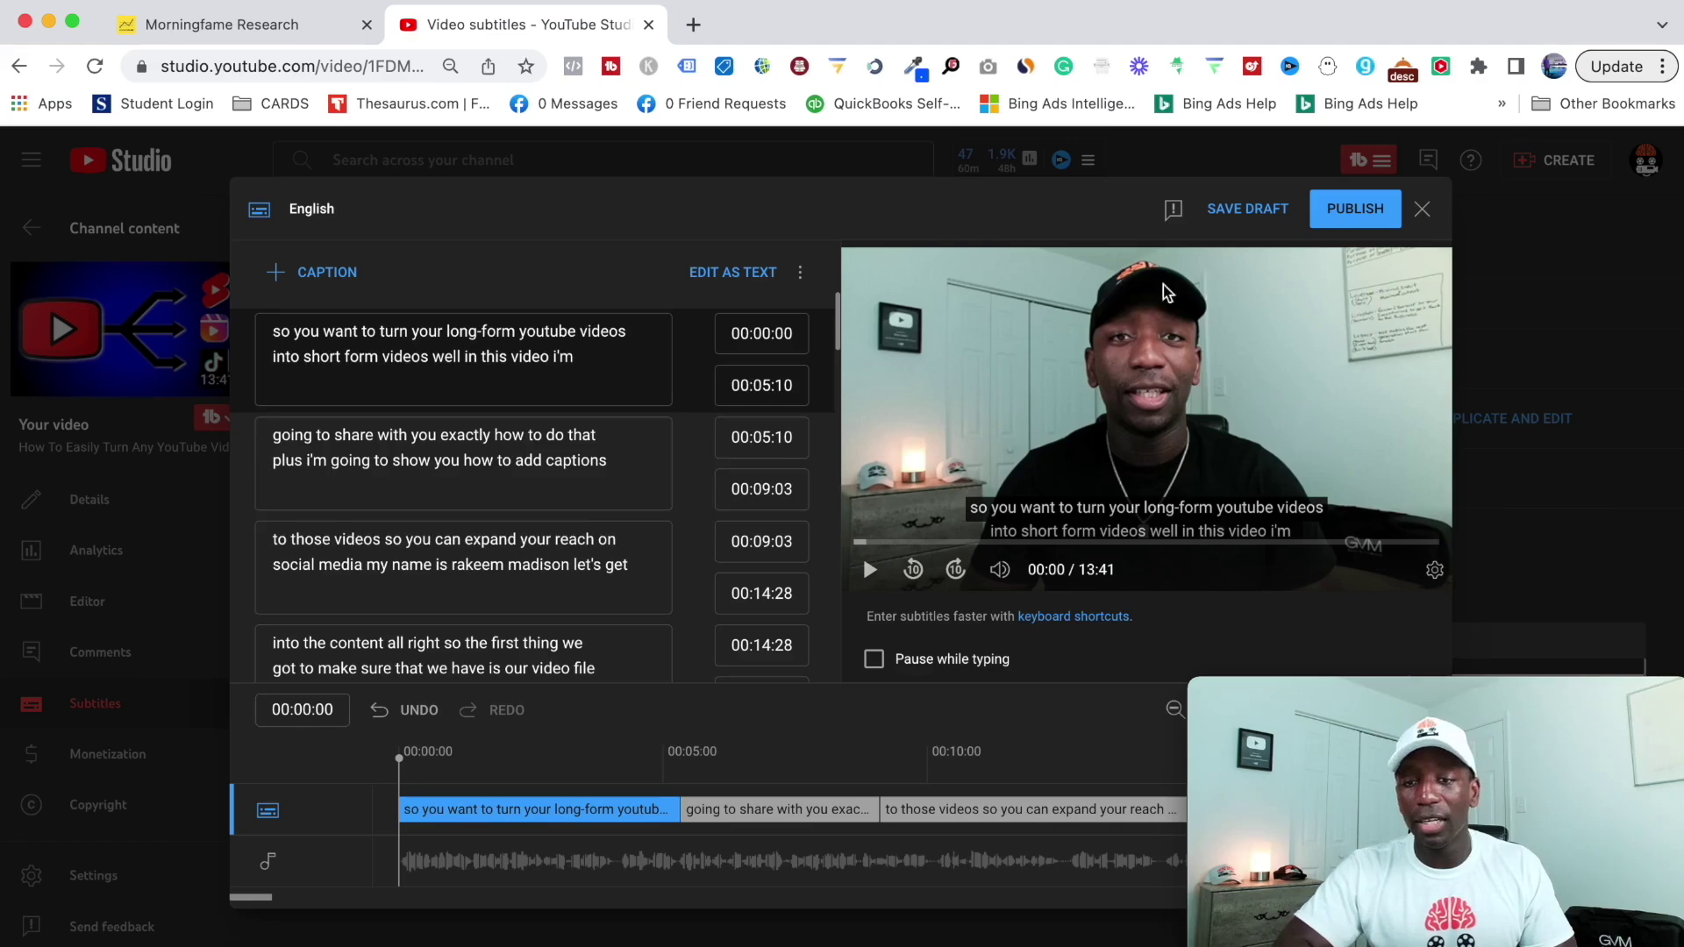
{"action": "left_click", "coordinate": [1362, 217]}
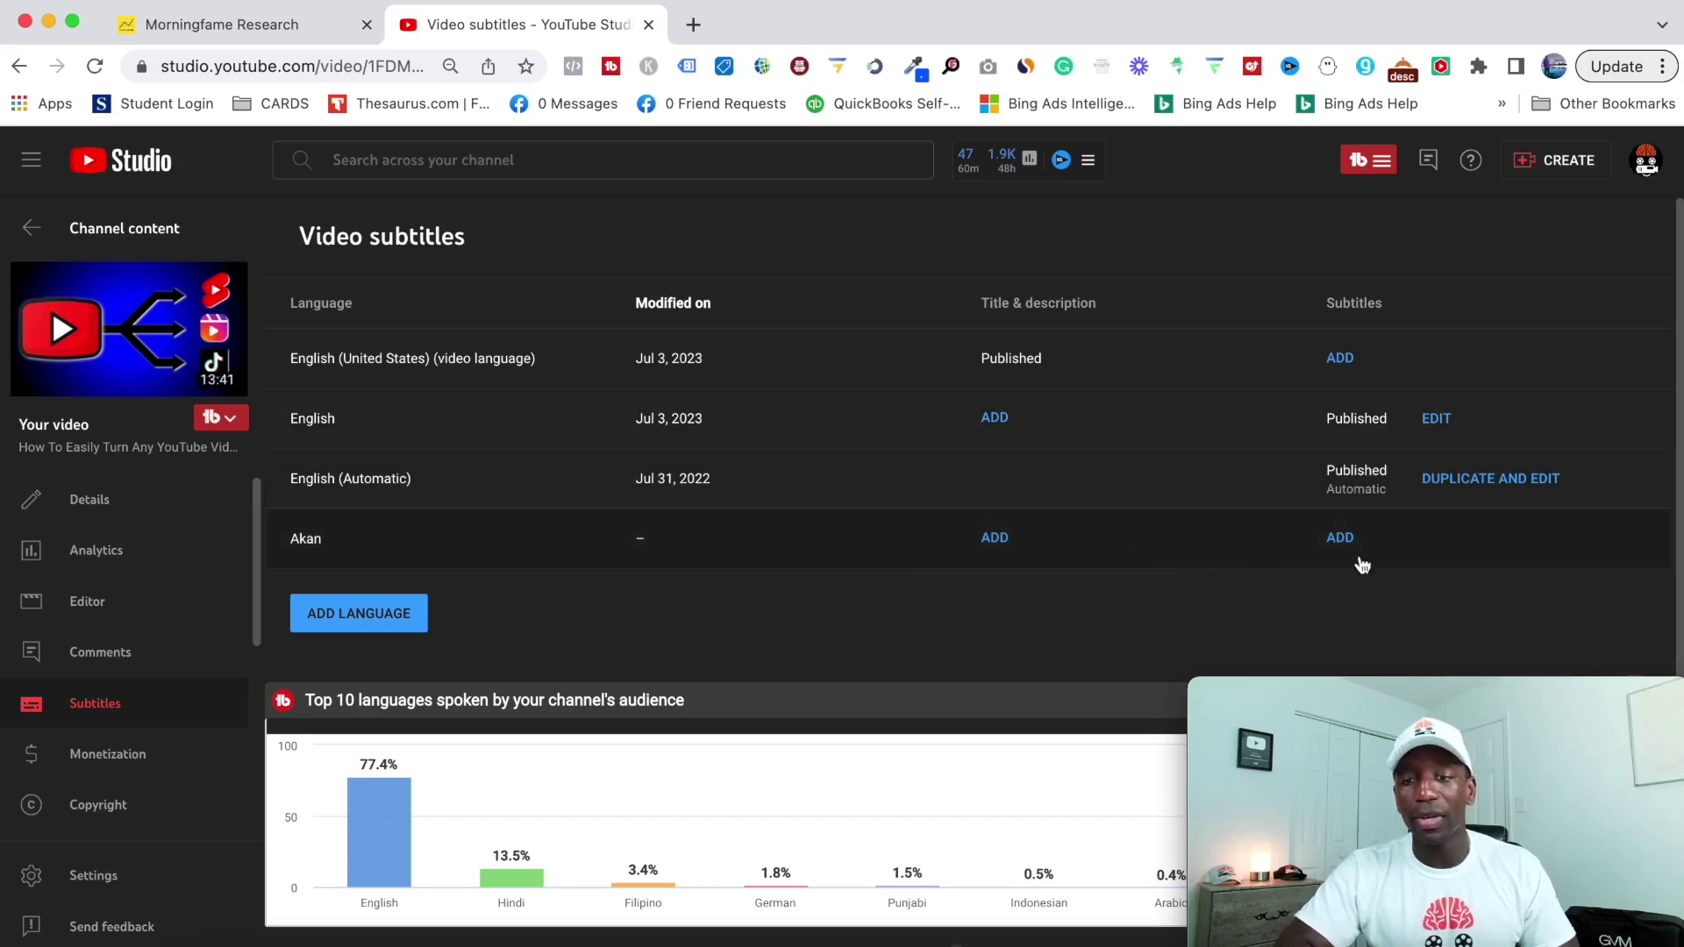
Auto-translate the captions for the Akan row, review the translation, and publish it.
{"action": "left_click", "coordinate": [1340, 538]}
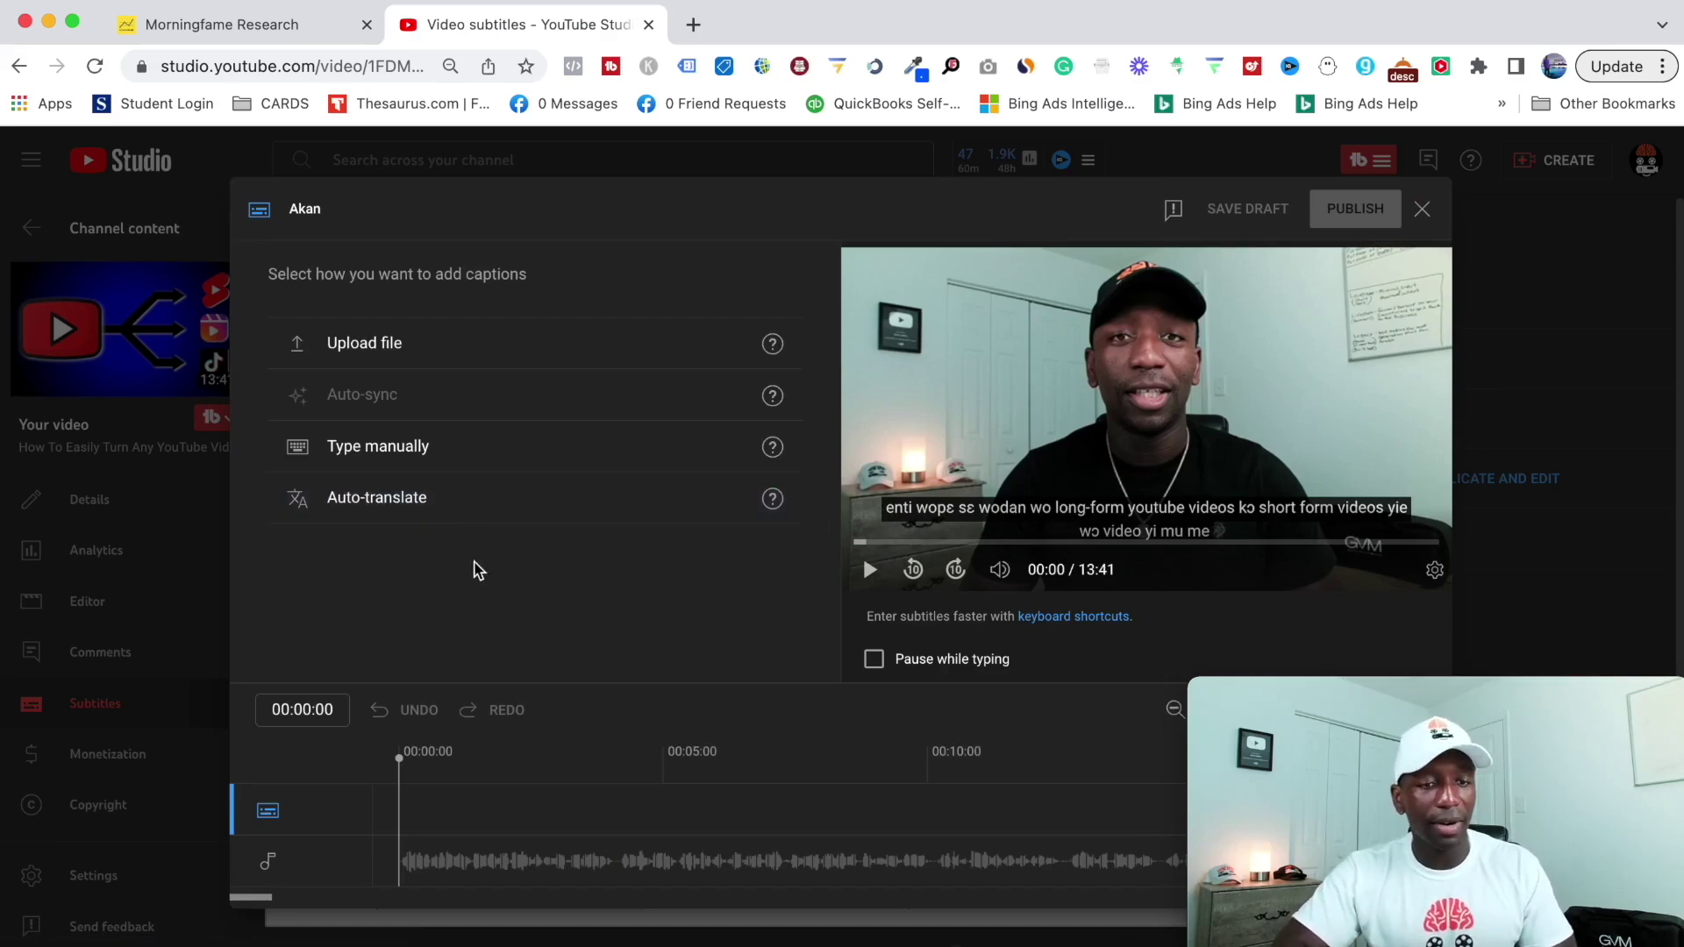
{"action": "left_click", "coordinate": [400, 507]}
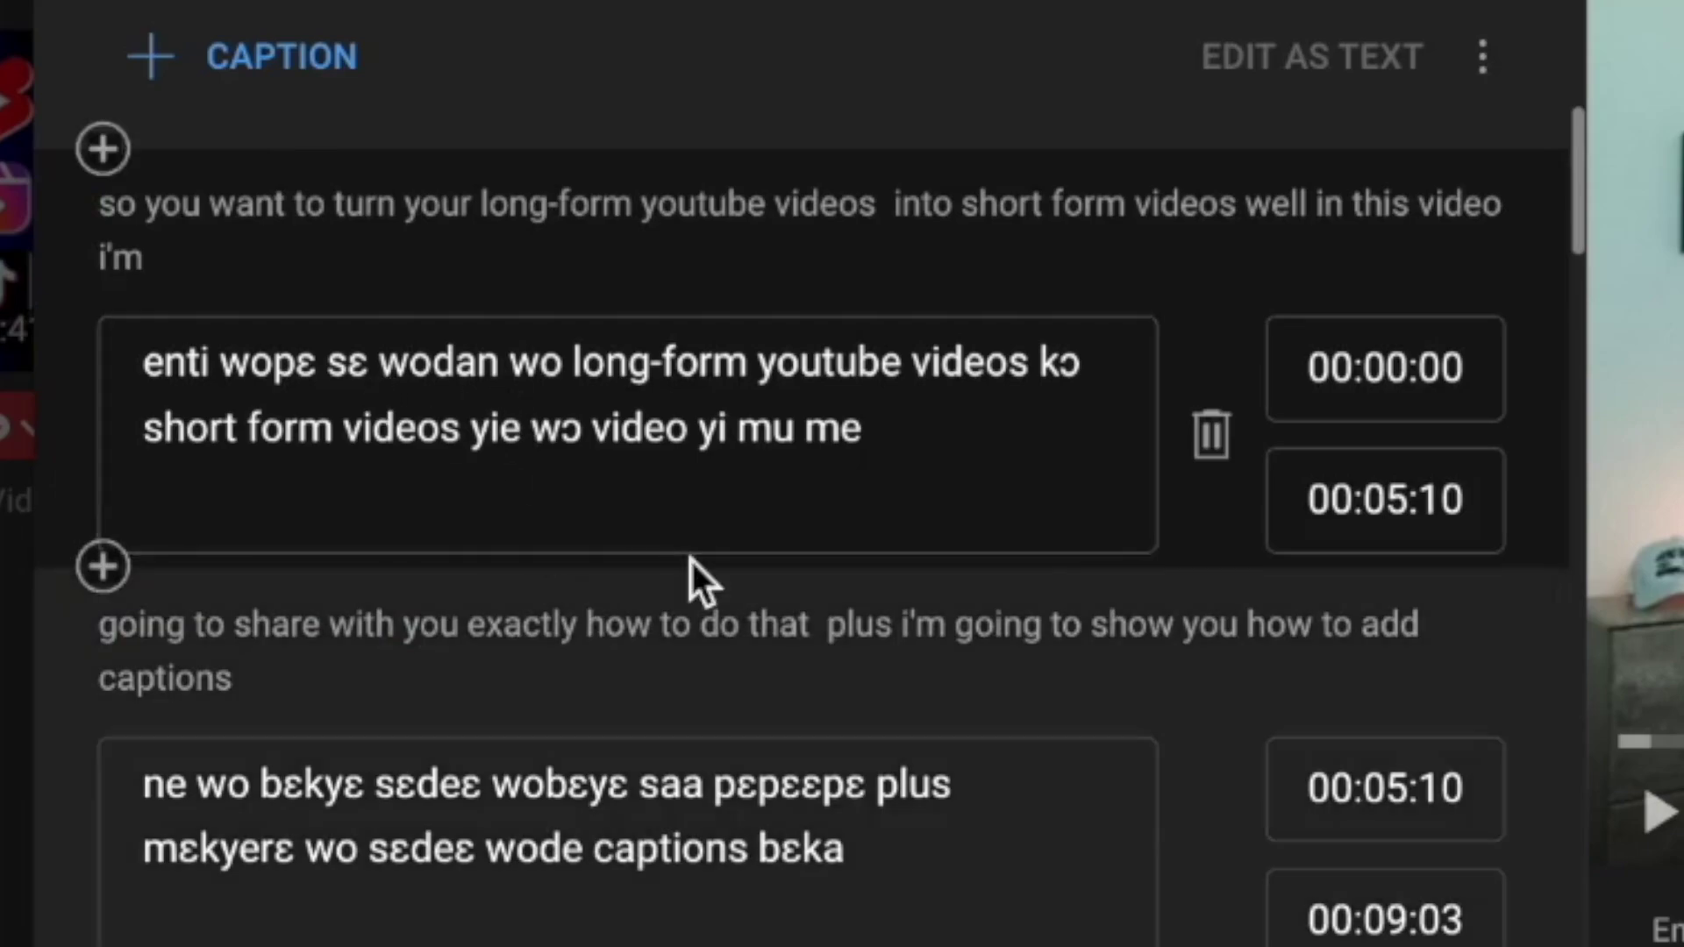
{"action": "scroll", "coordinate": [487, 479], "scroll_direction": "down", "scroll_amount": 5}
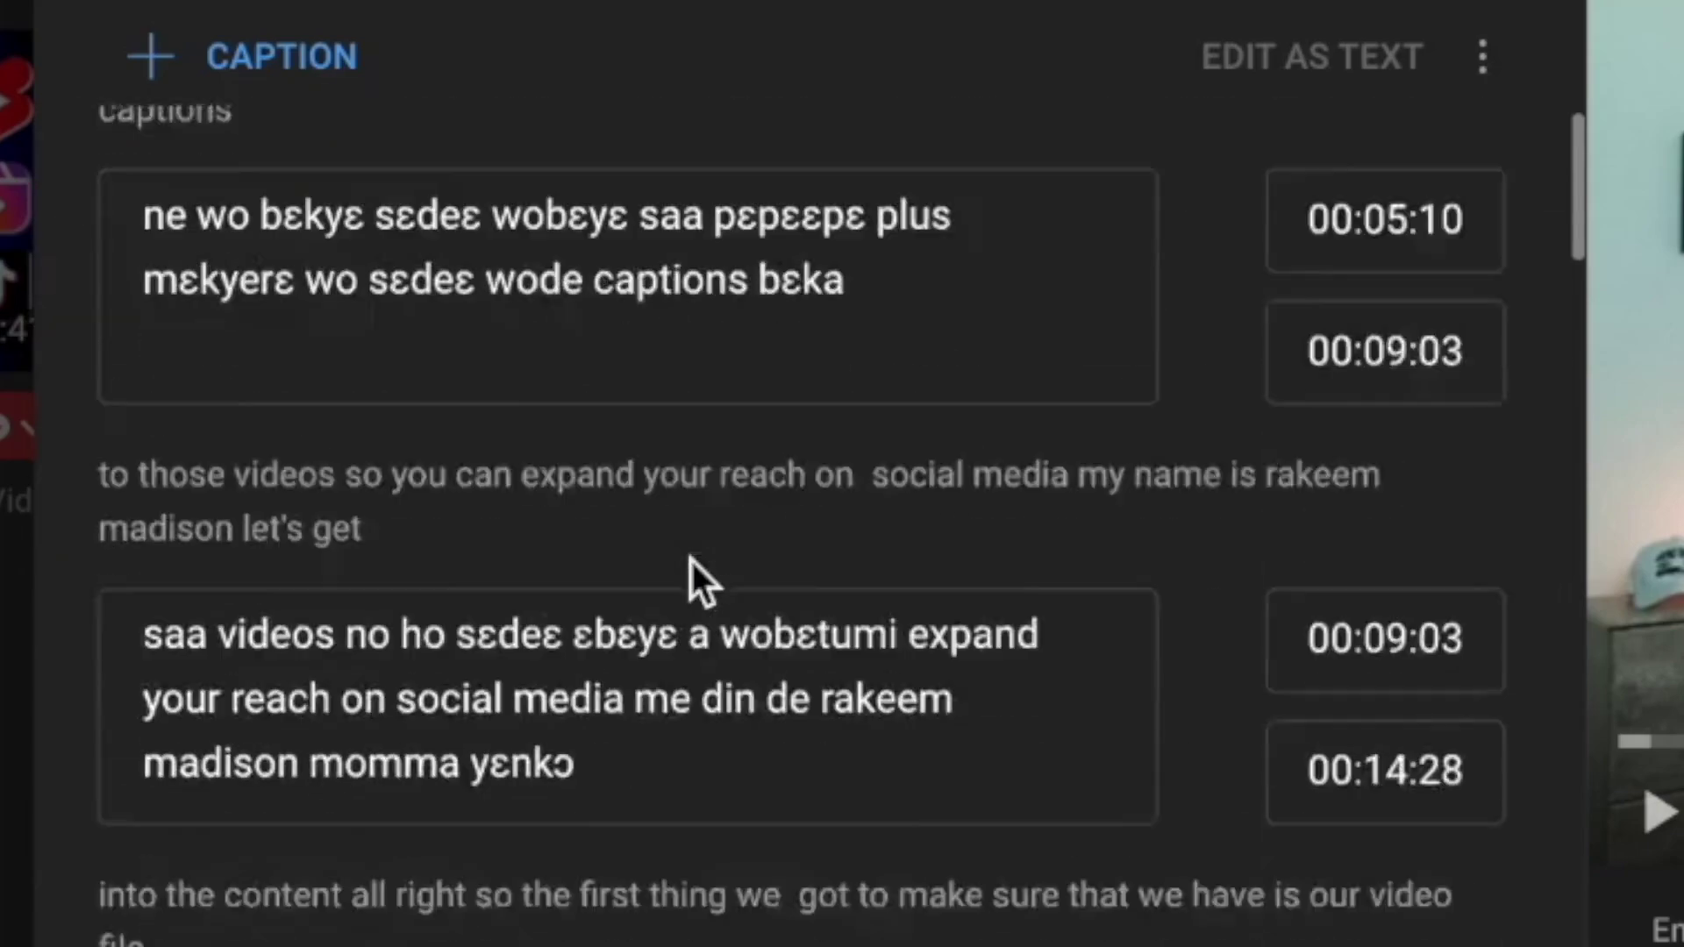
{"action": "scroll", "coordinate": [691, 556], "scroll_direction": "down", "scroll_amount": 6}
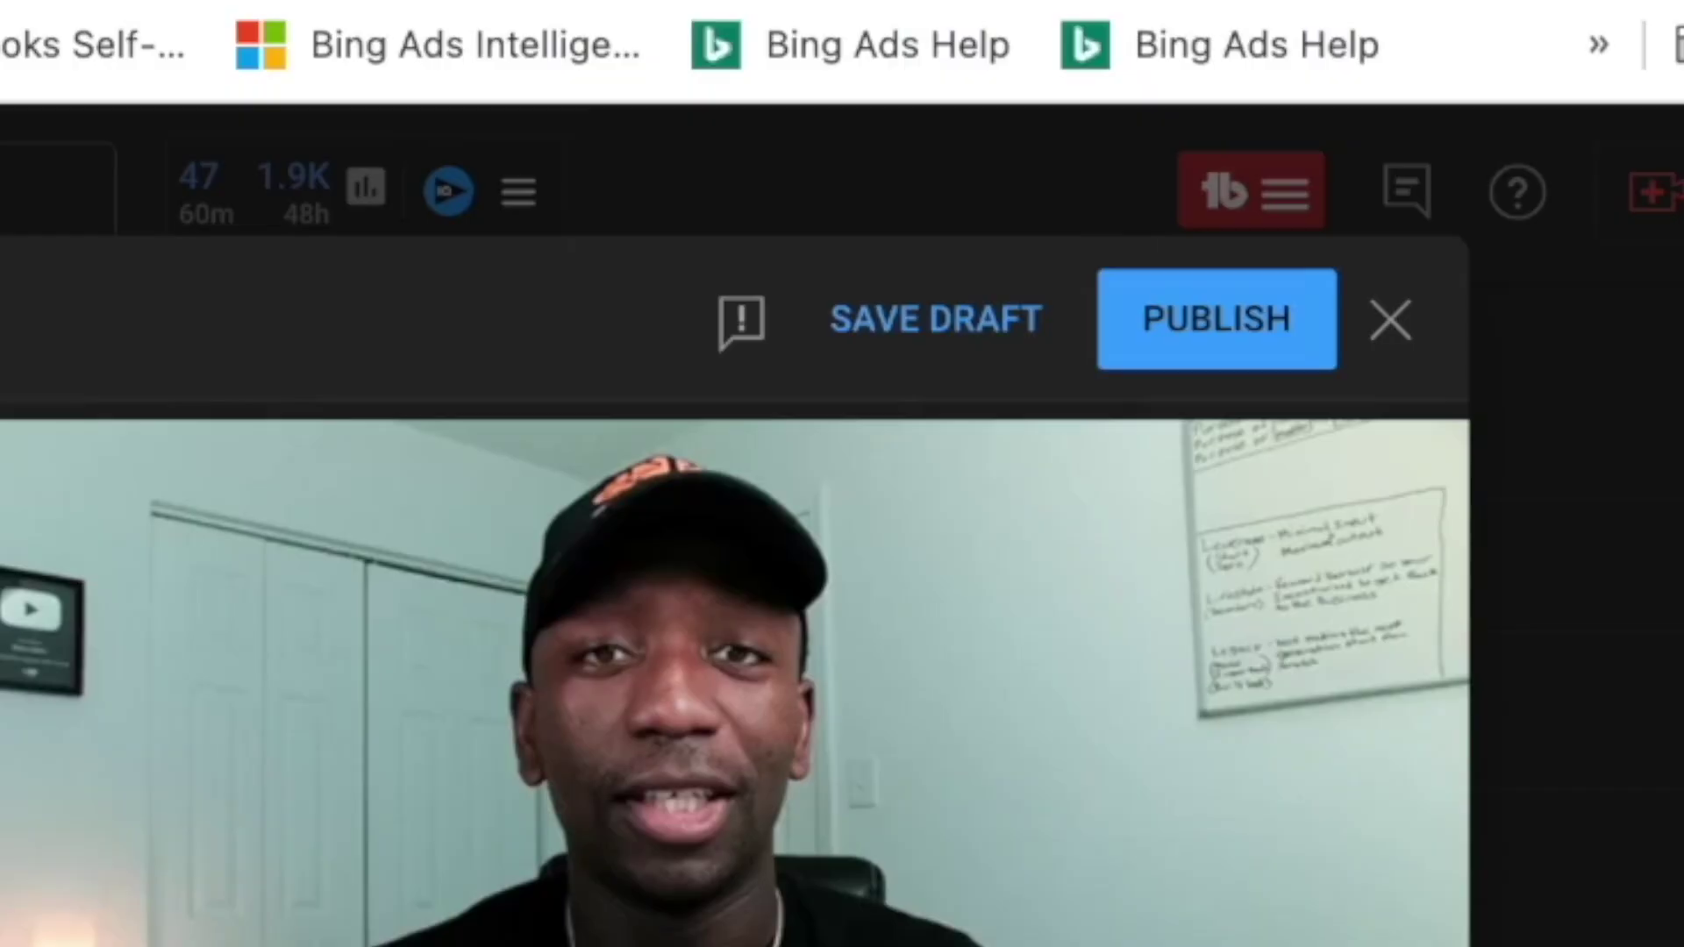
{"action": "left_click", "coordinate": [1237, 317]}
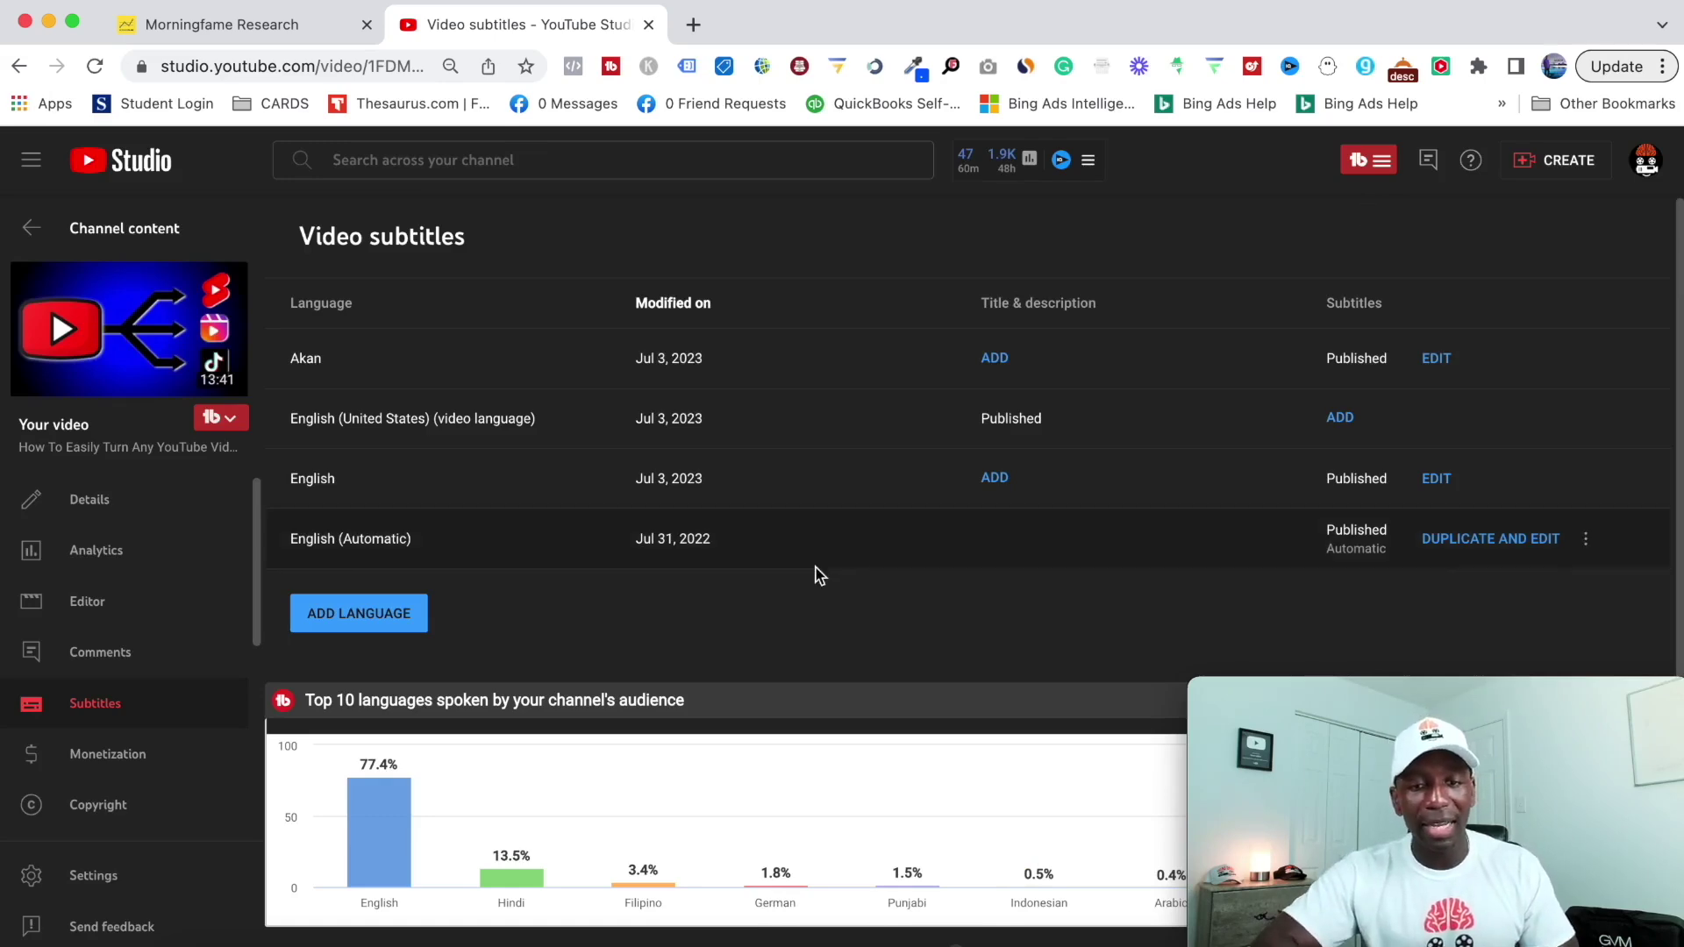
{"action": "scroll", "coordinate": [797, 605], "scroll_direction": "down", "scroll_amount": 1}
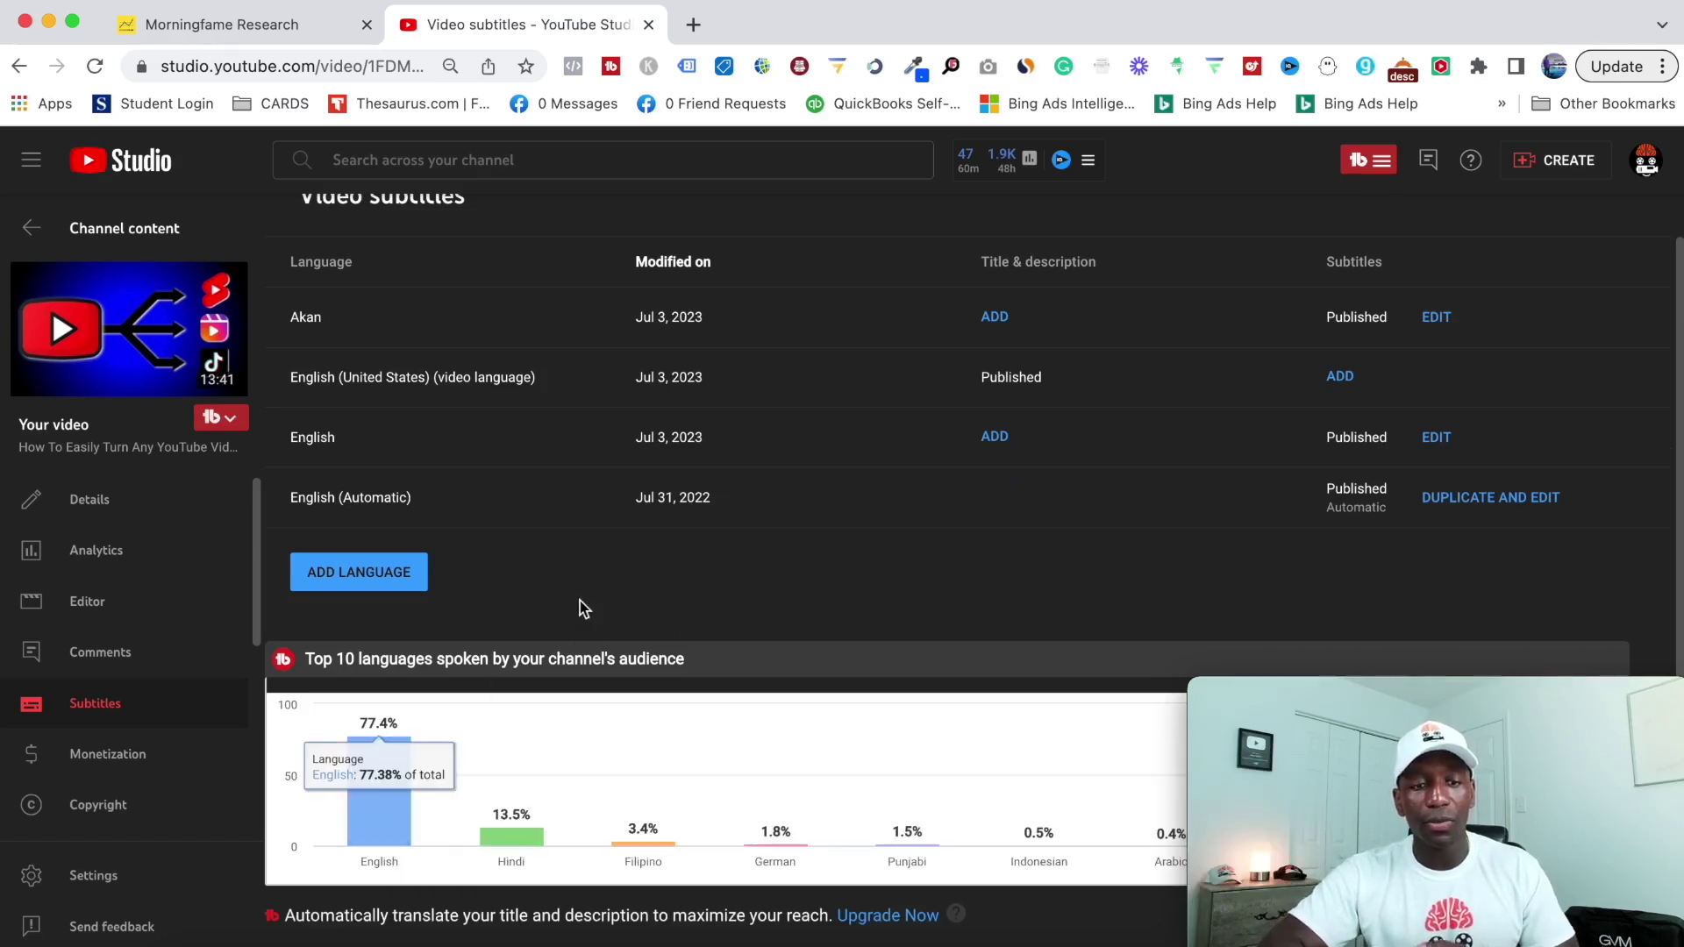
{"action": "mouse_move", "coordinate": [378, 789]}
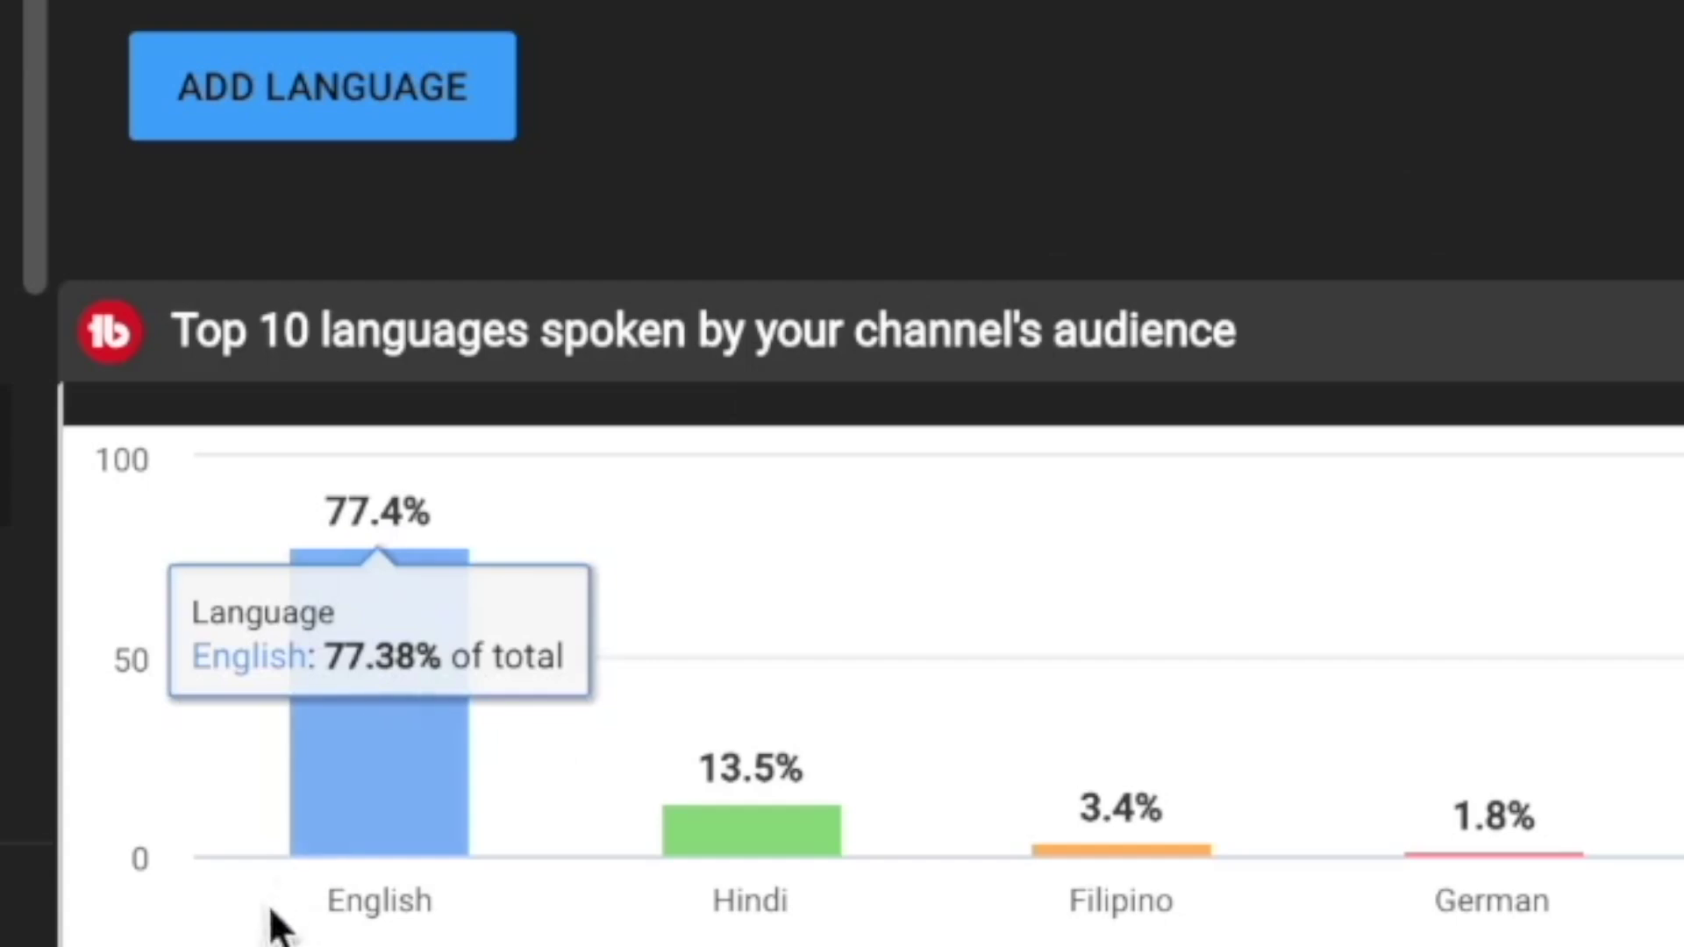
{"action": "mouse_move", "coordinate": [396, 844]}
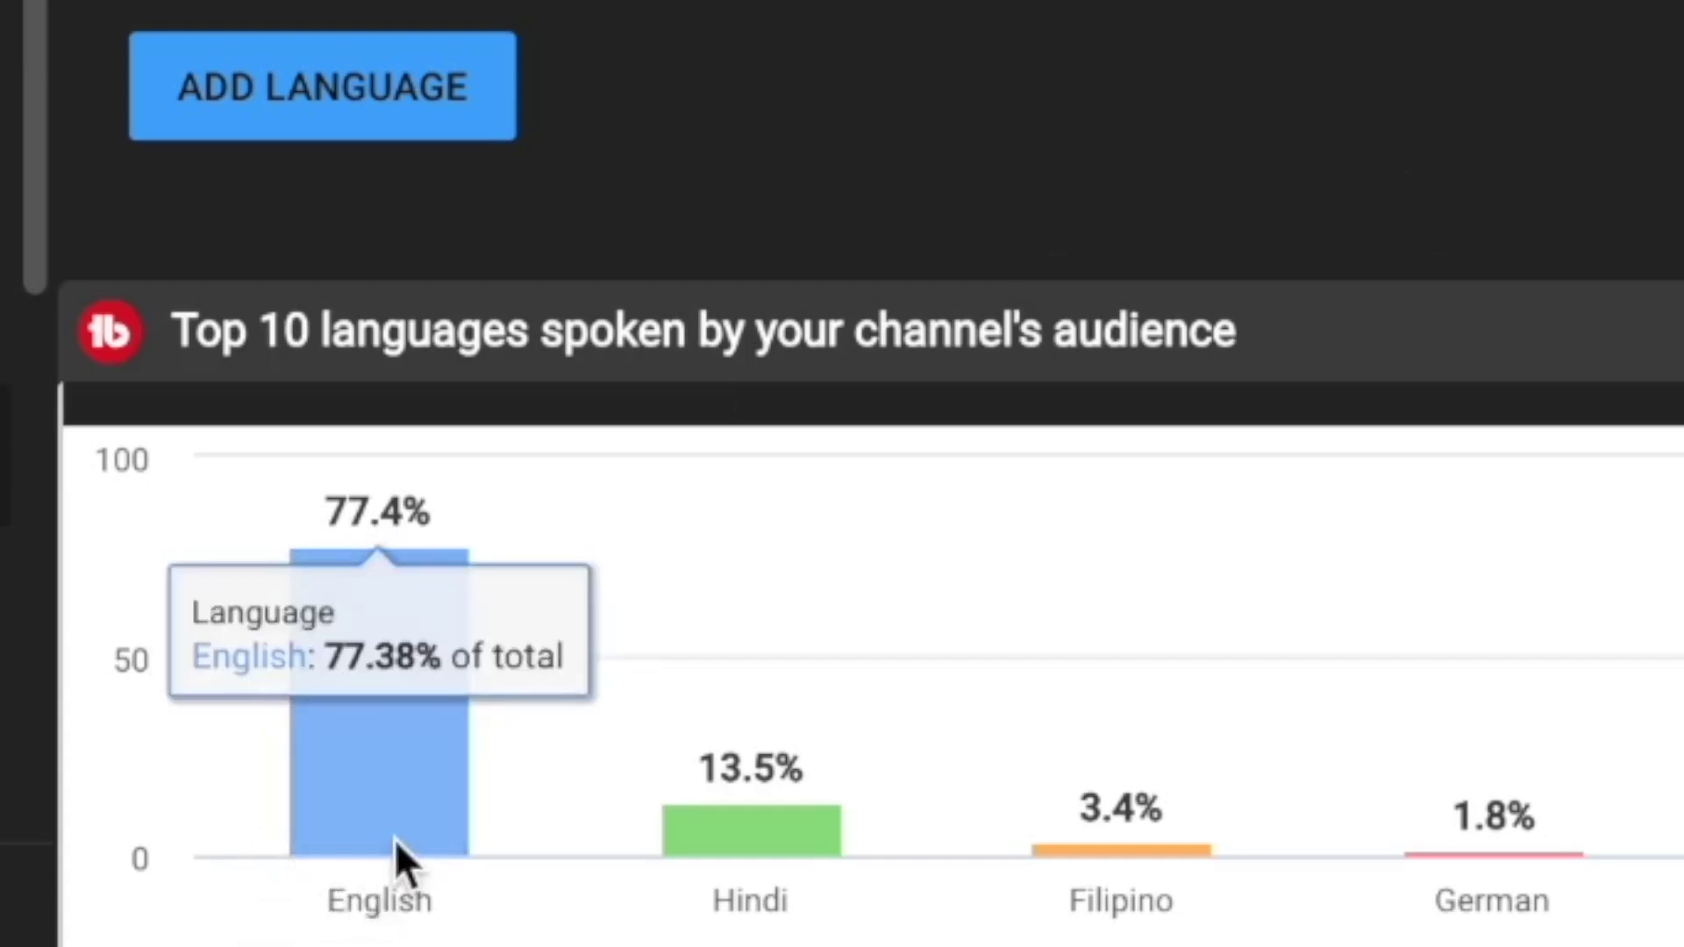
{"action": "mouse_move", "coordinate": [795, 855]}
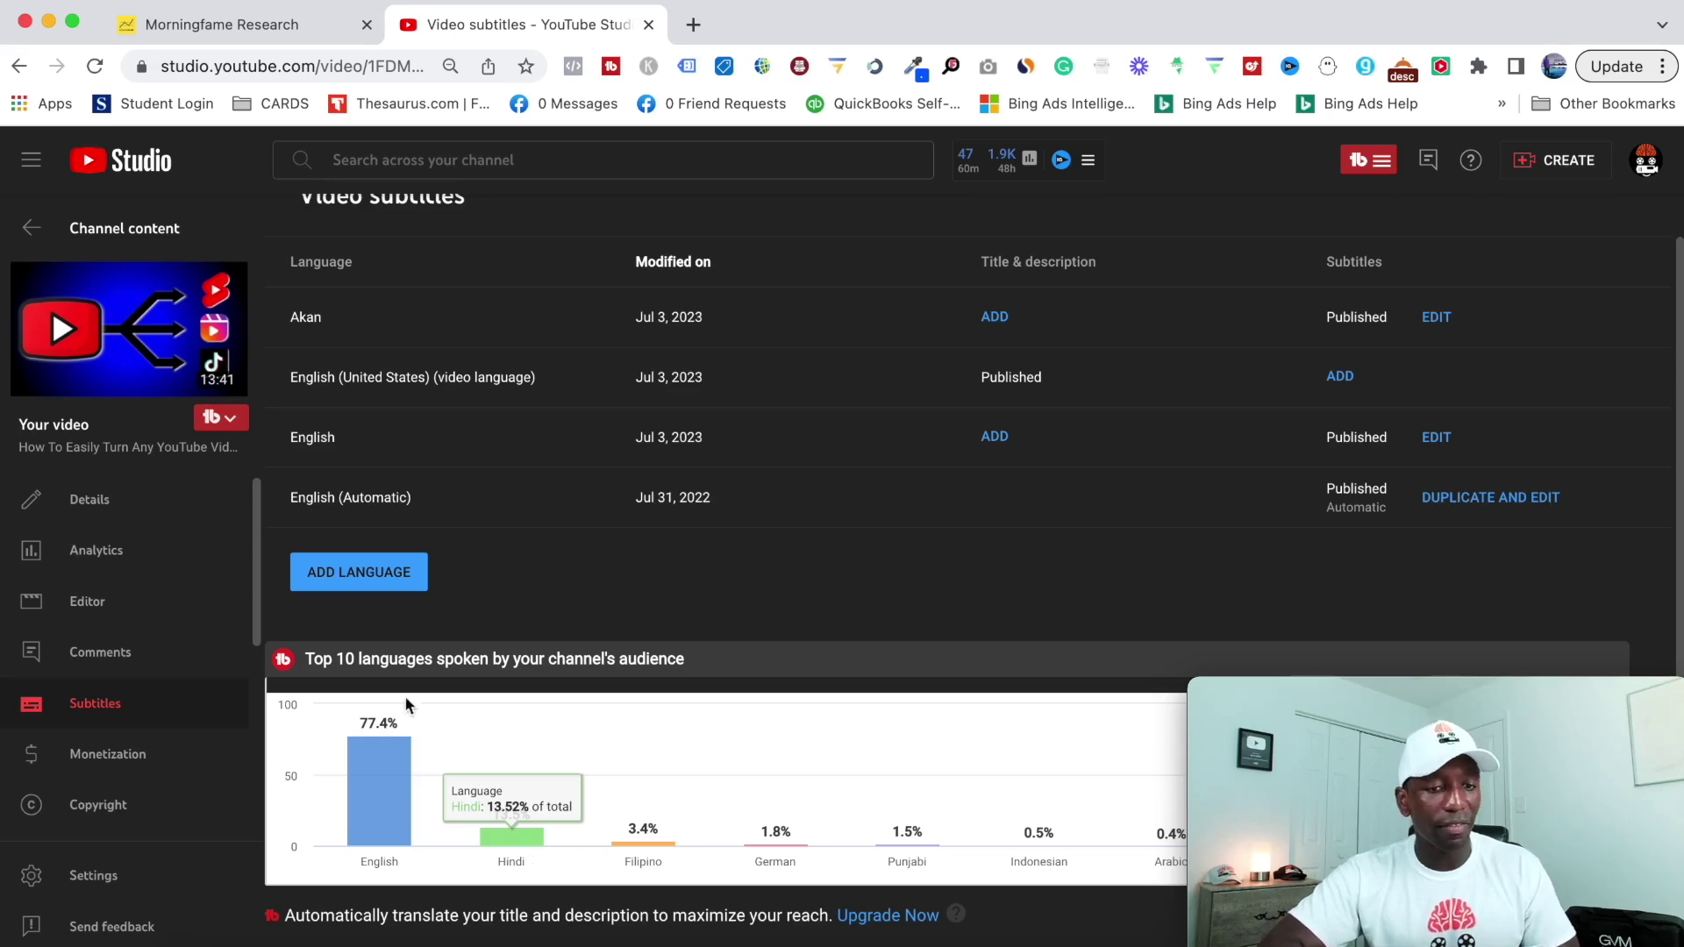
Add Hindi as a language, fill its subtitles via Auto-translate, and publish the Hindi track.
{"action": "left_click", "coordinate": [359, 581]}
{"action": "scroll", "coordinate": [564, 535], "scroll_direction": "down", "scroll_amount": 10}
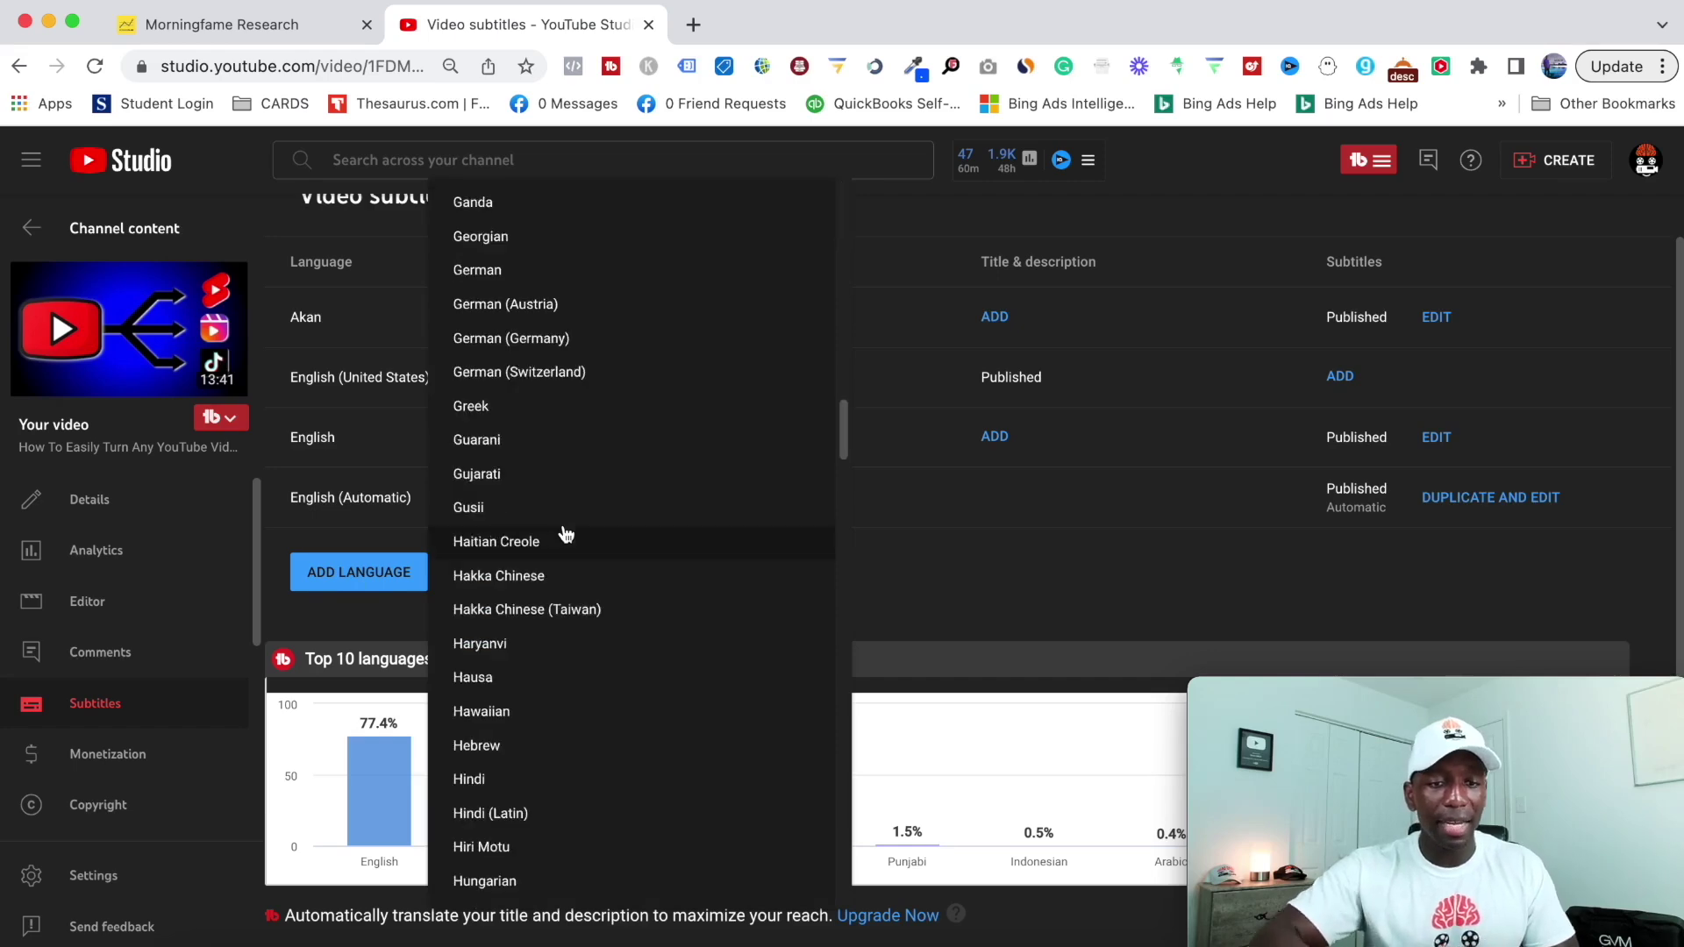
{"action": "left_click", "coordinate": [489, 780]}
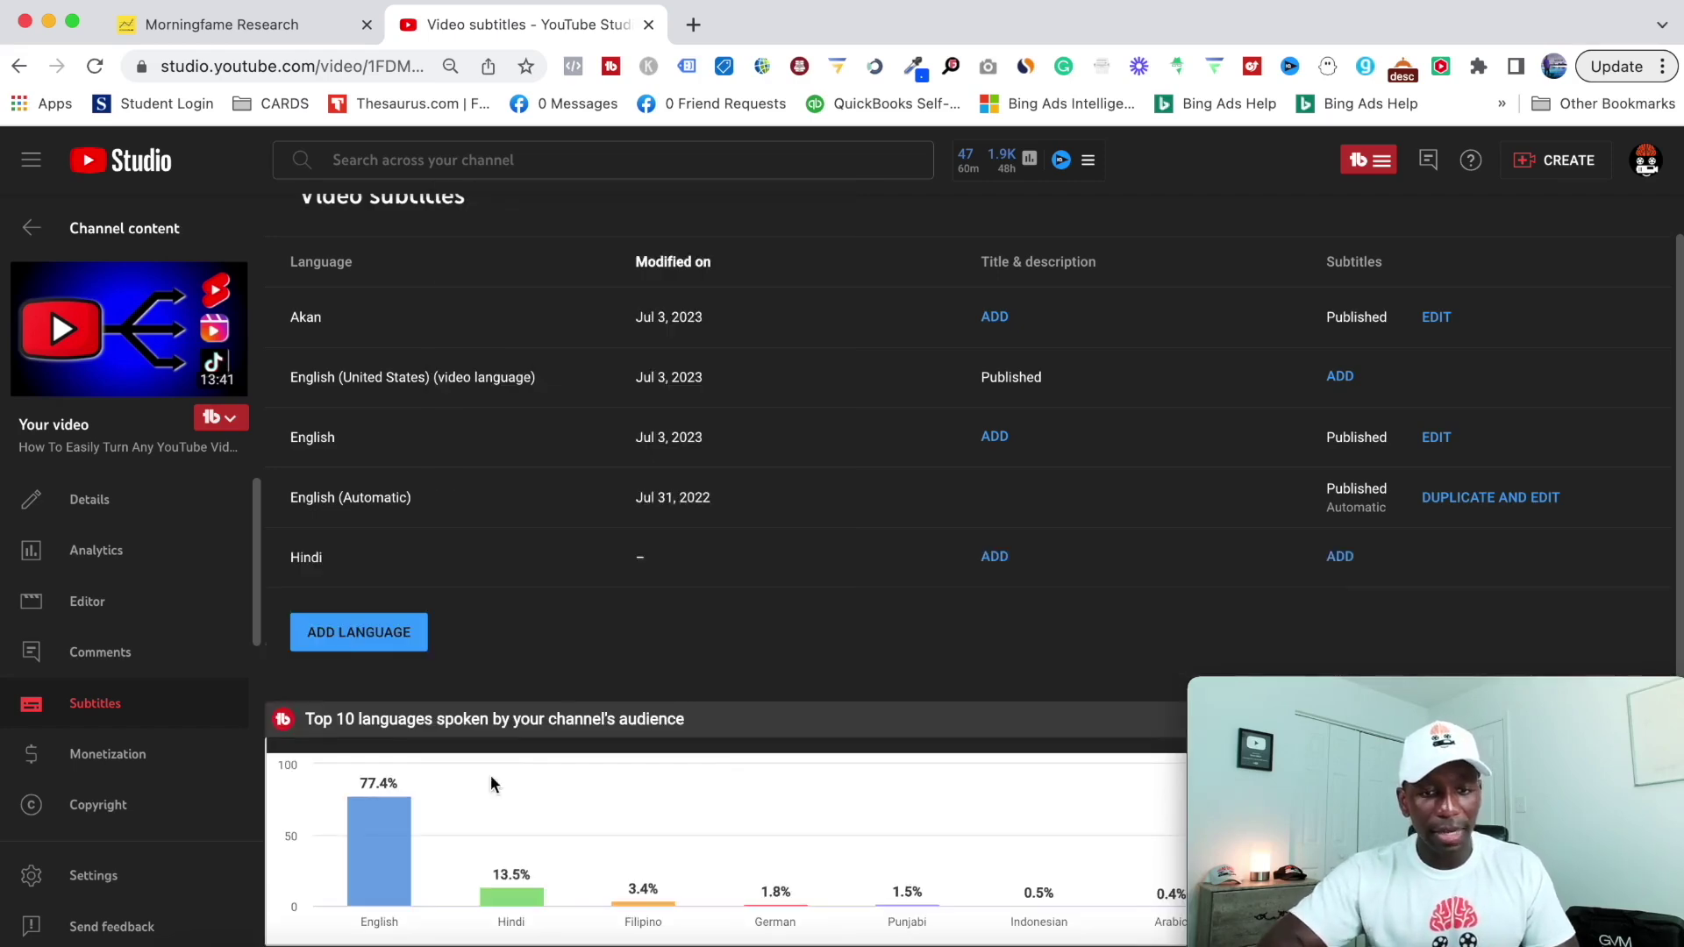
{"action": "left_click", "coordinate": [1339, 559]}
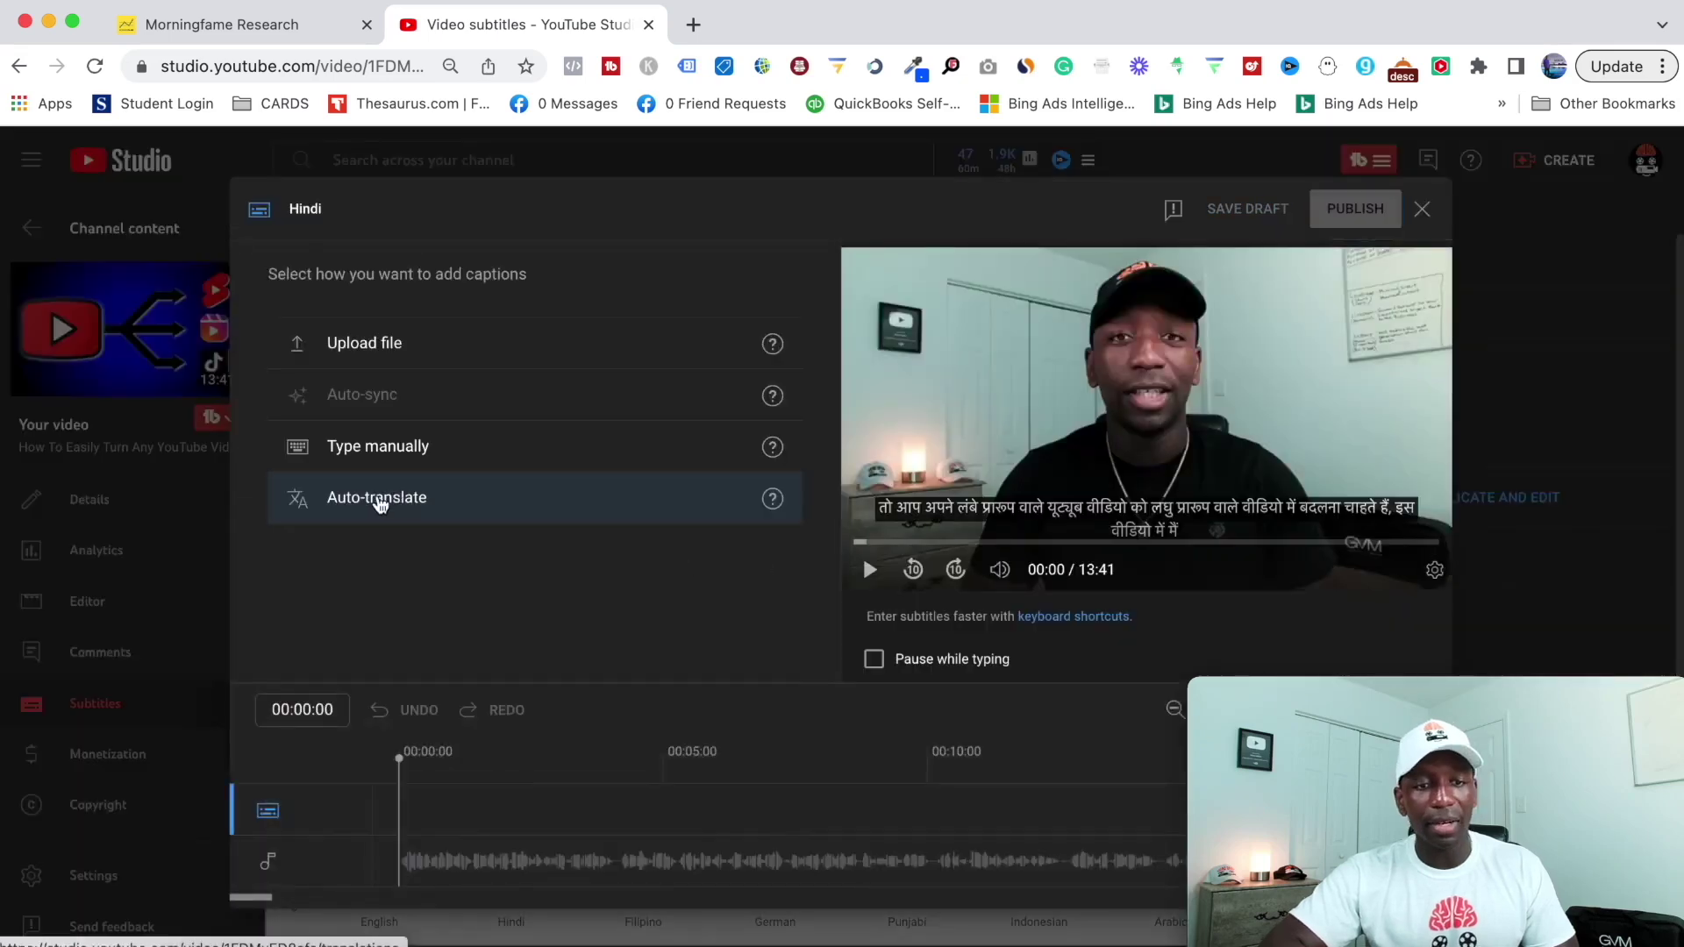
{"action": "left_click", "coordinate": [379, 500]}
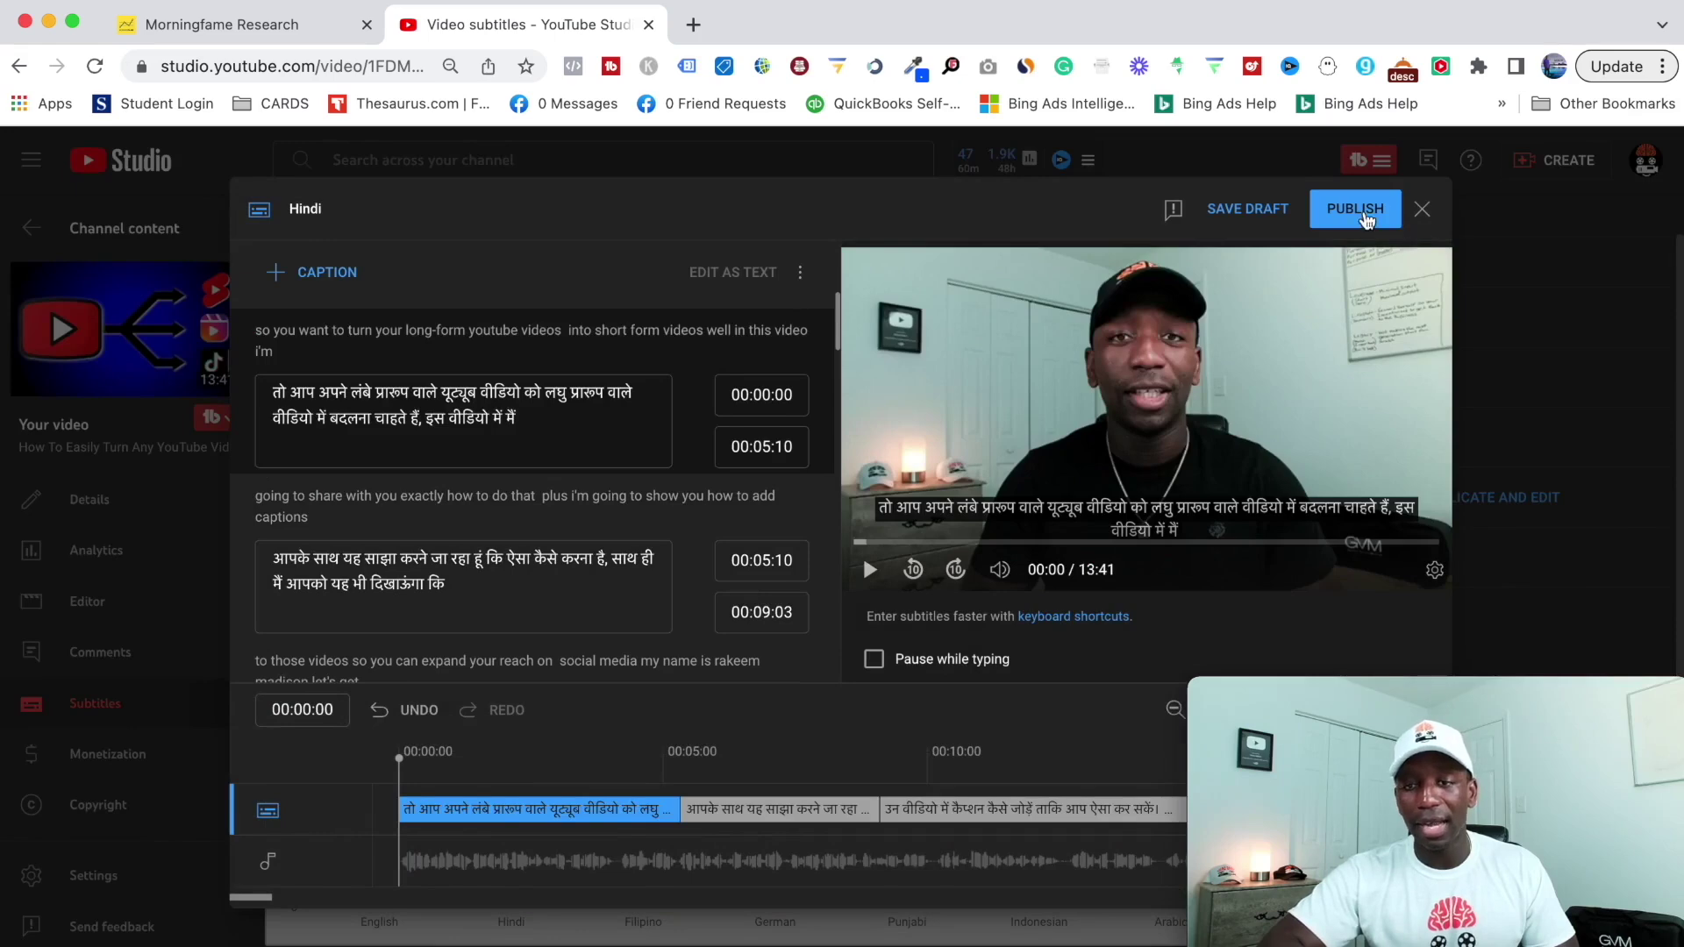
{"action": "left_click", "coordinate": [1362, 215]}
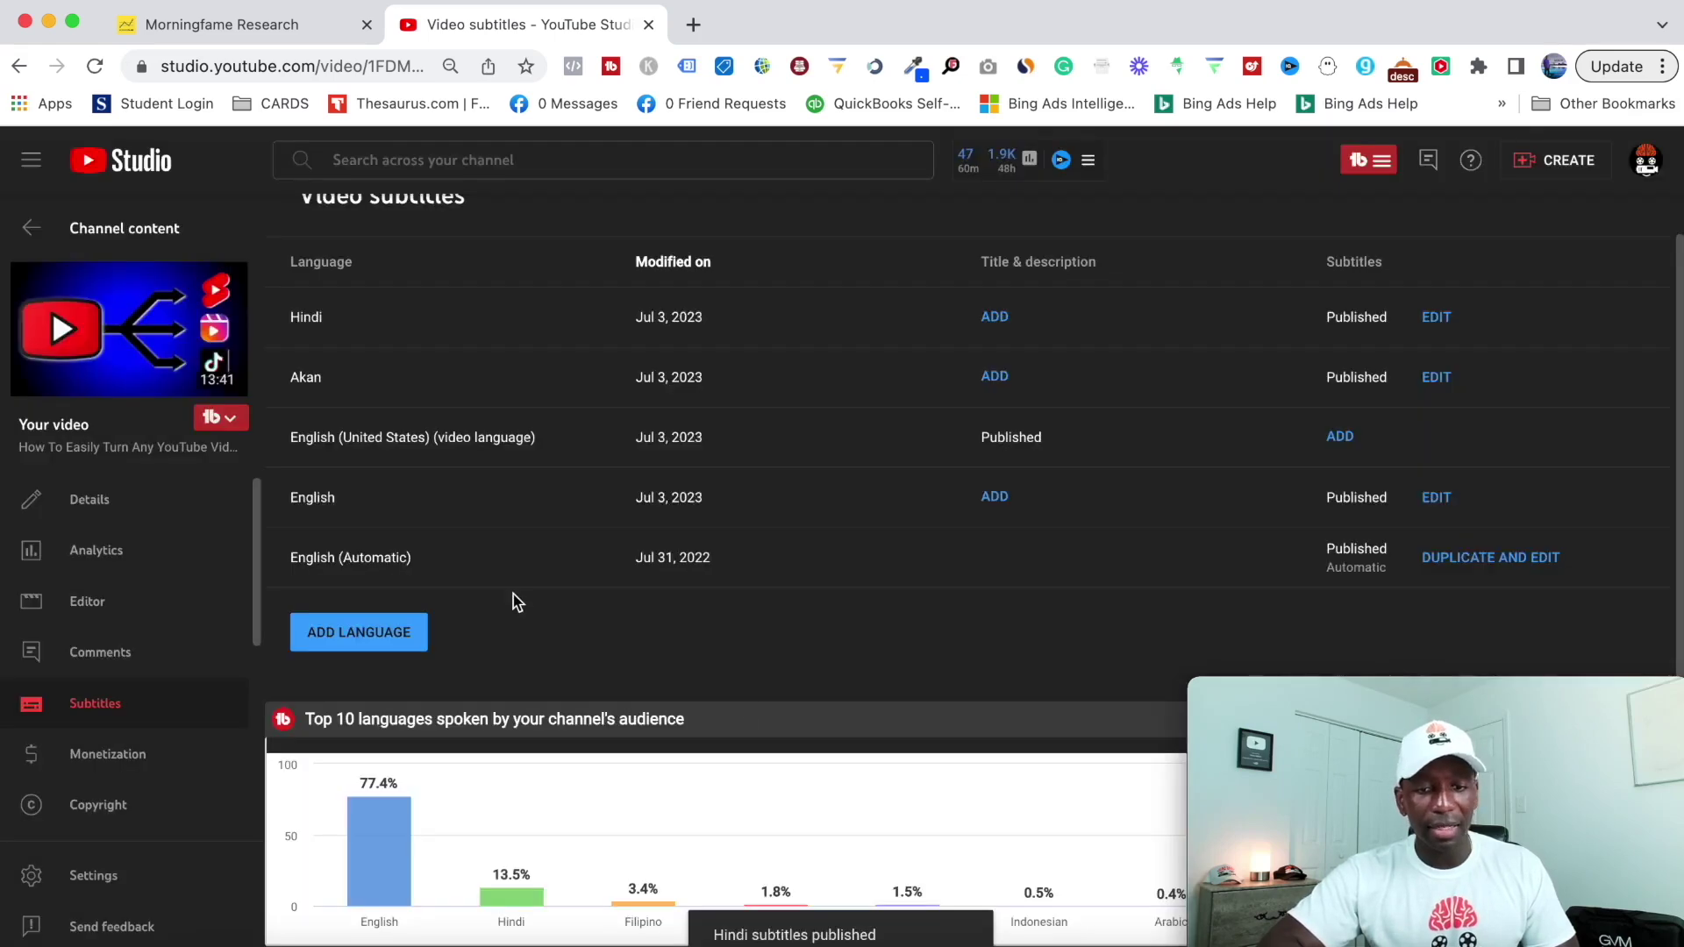
{"action": "scroll", "coordinate": [815, 779], "scroll_direction": "down", "scroll_amount": 1}
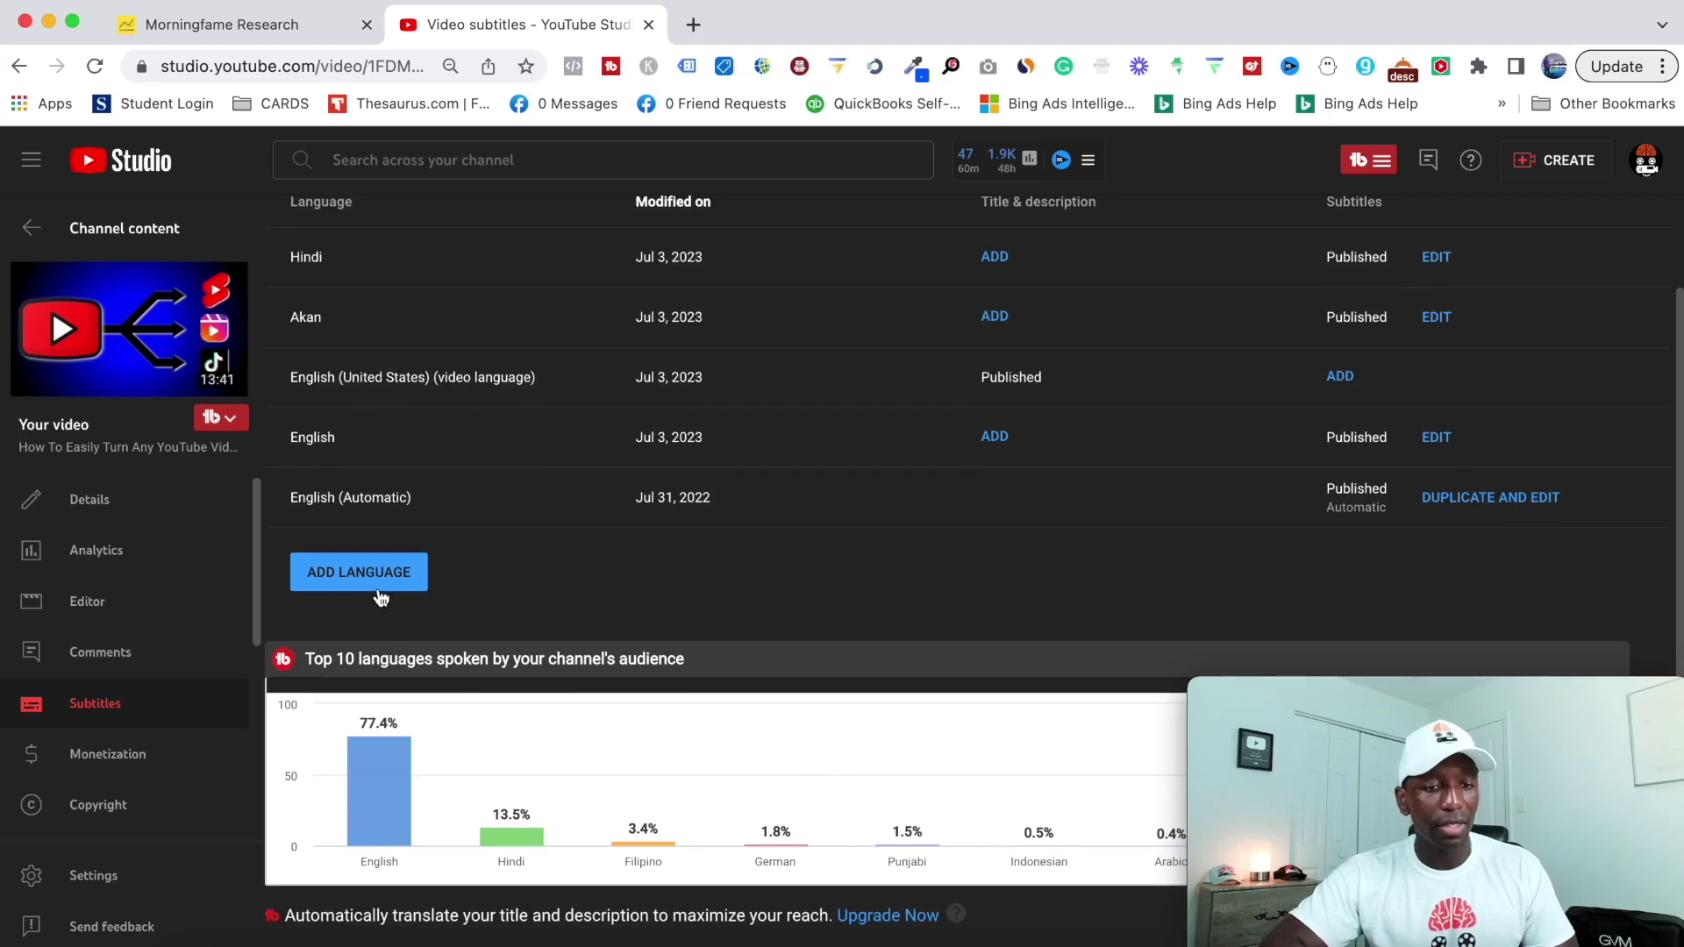
Add Filipino as a language, fill its subtitles via Auto-translate, and publish the Filipino track.
{"action": "left_click", "coordinate": [373, 127]}
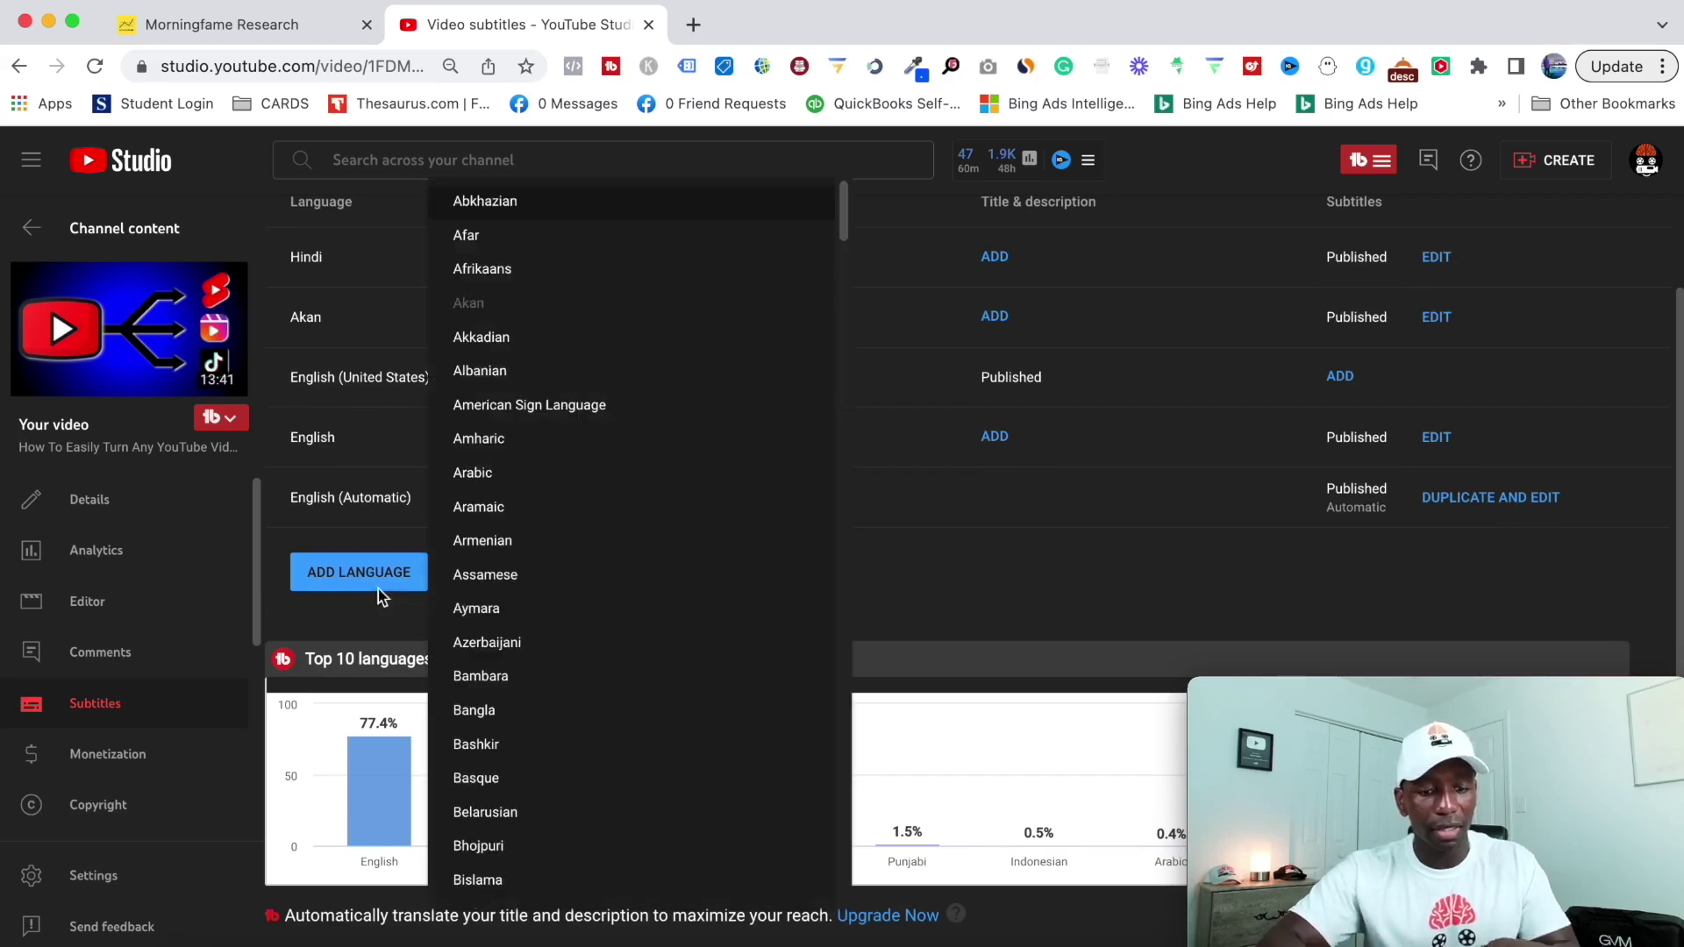
{"action": "scroll", "coordinate": [491, 605], "scroll_direction": "down", "scroll_amount": 20}
{"action": "left_click", "coordinate": [489, 607]}
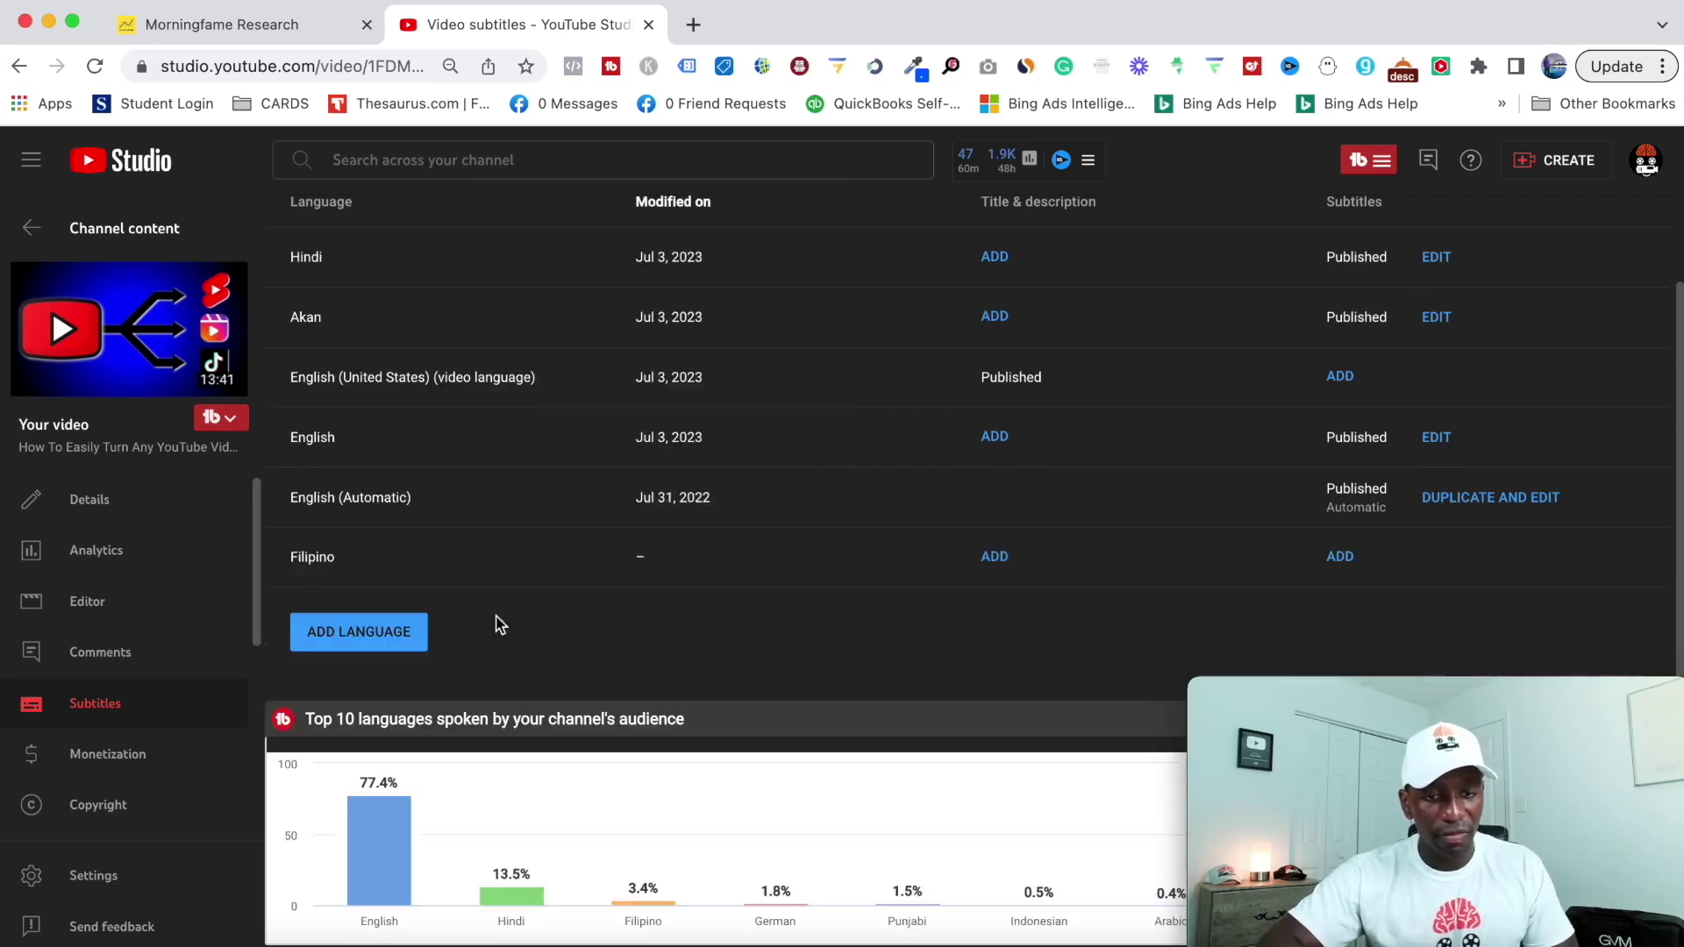
{"action": "left_click", "coordinate": [1340, 558]}
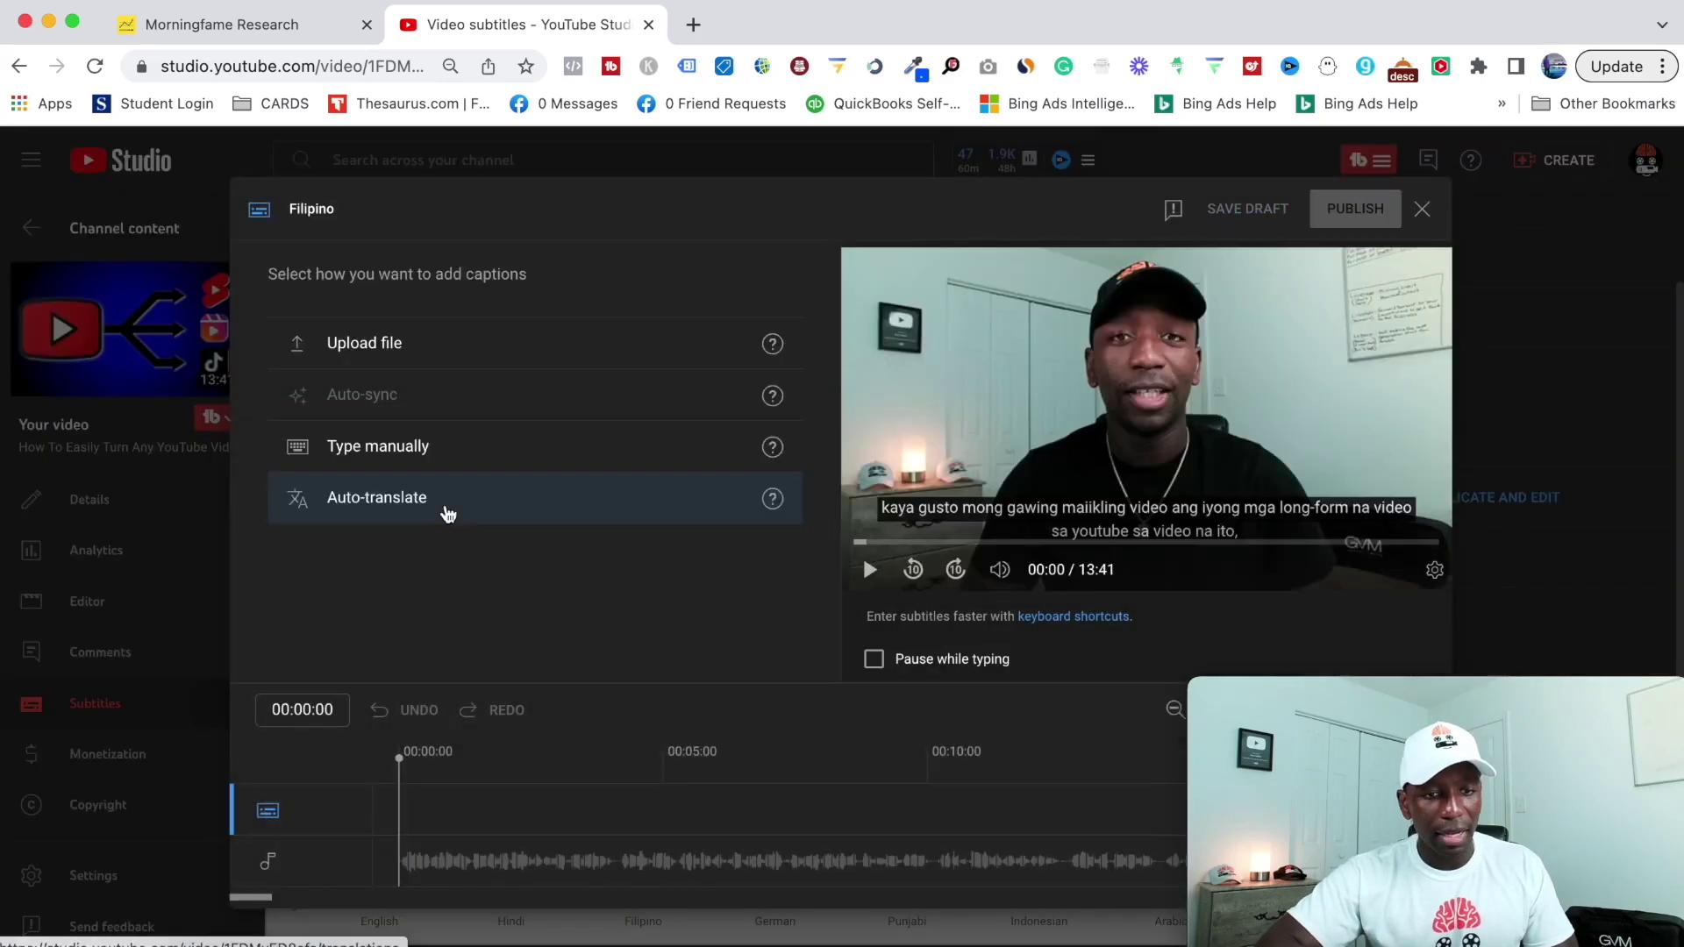
{"action": "left_click", "coordinate": [444, 500]}
{"action": "left_click", "coordinate": [1348, 214]}
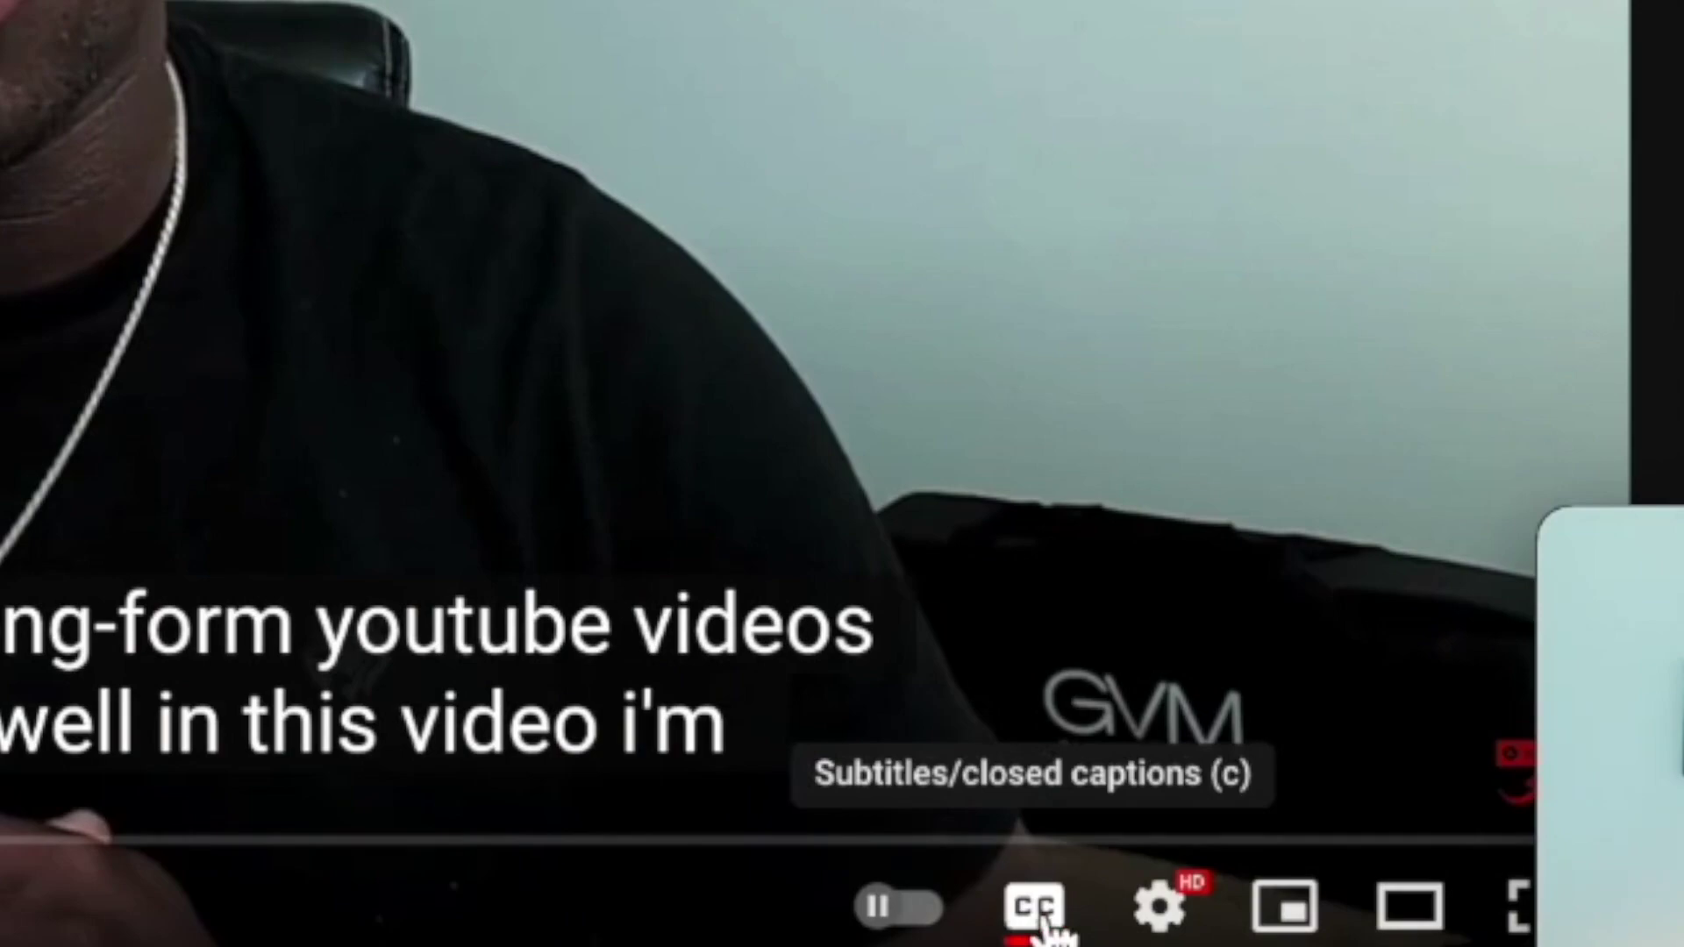
Toggle the video's captions off and back on, then open the player's Settings menu.
{"action": "left_click", "coordinate": [1044, 916]}
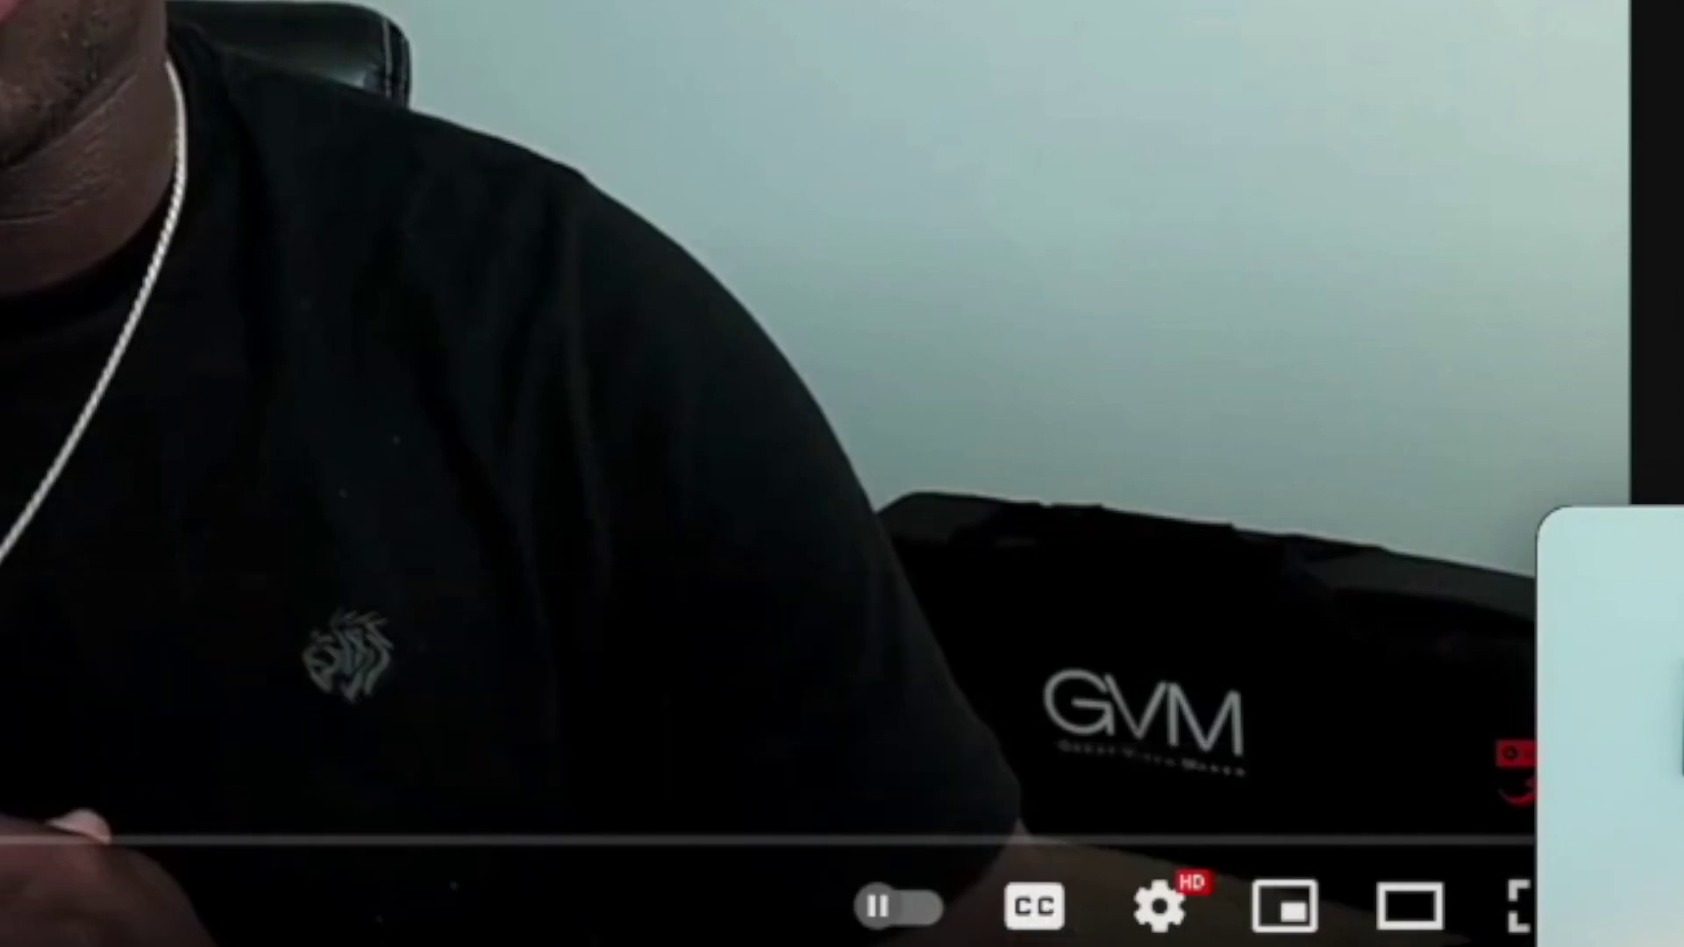
{"action": "left_click", "coordinate": [1035, 914]}
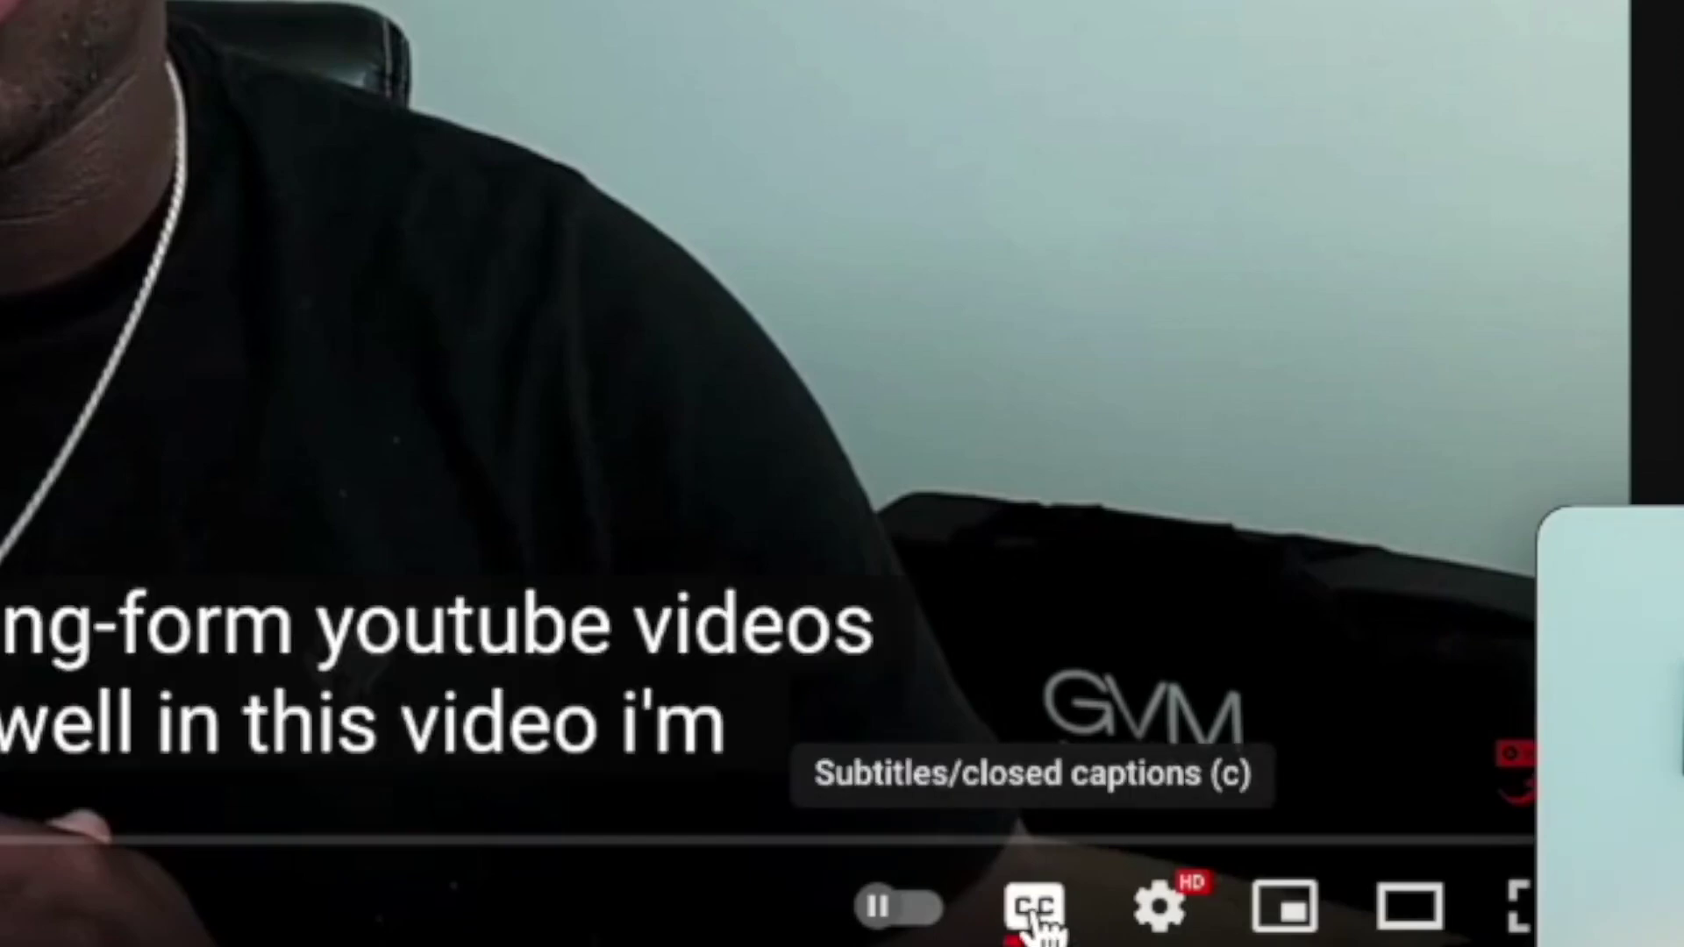
{"action": "left_click", "coordinate": [1162, 907]}
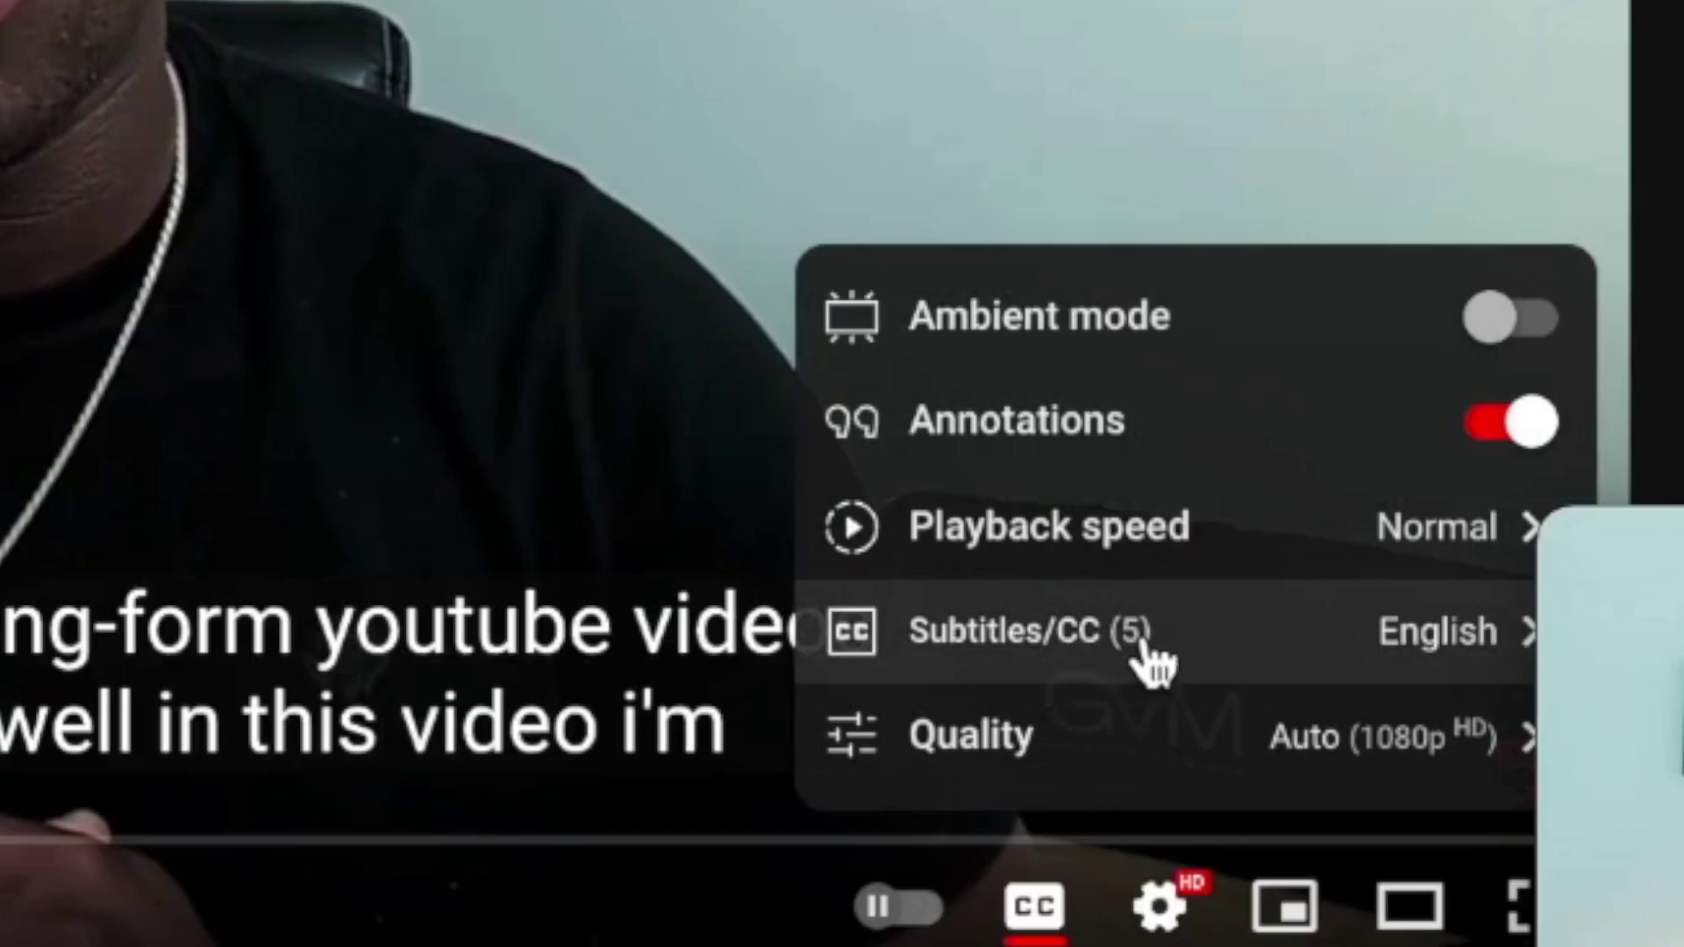
Switch the player's subtitles to Filipino and jump playback ahead to 1:28.
{"action": "left_click", "coordinate": [1224, 649]}
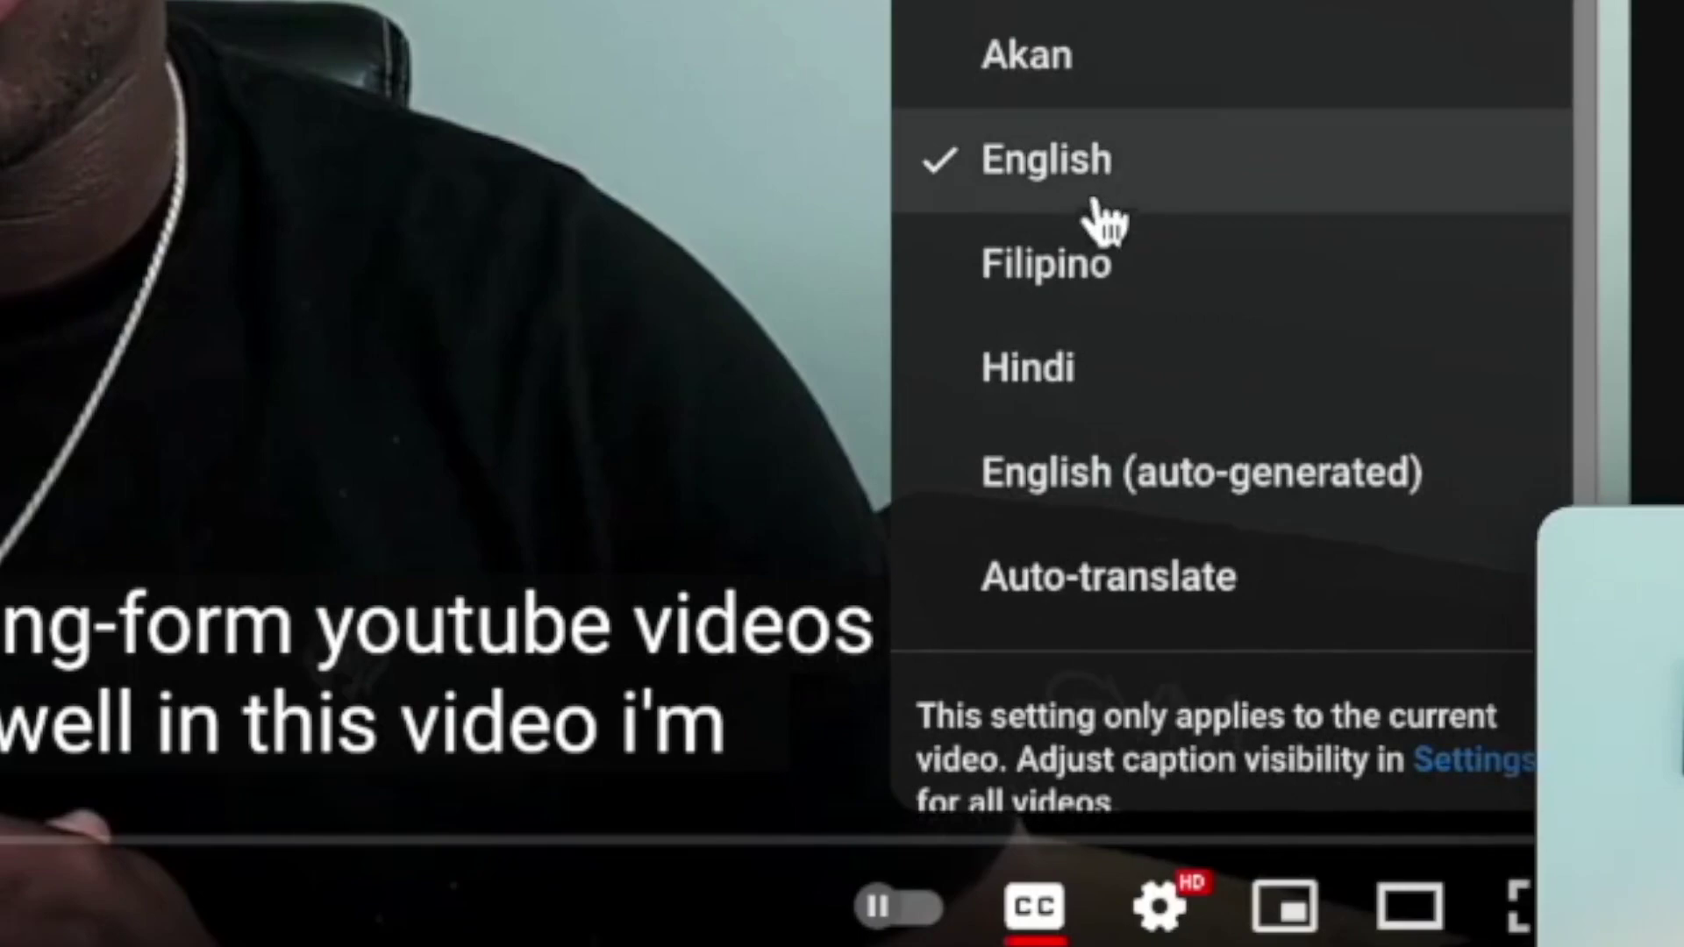
{"action": "left_click", "coordinate": [1093, 263]}
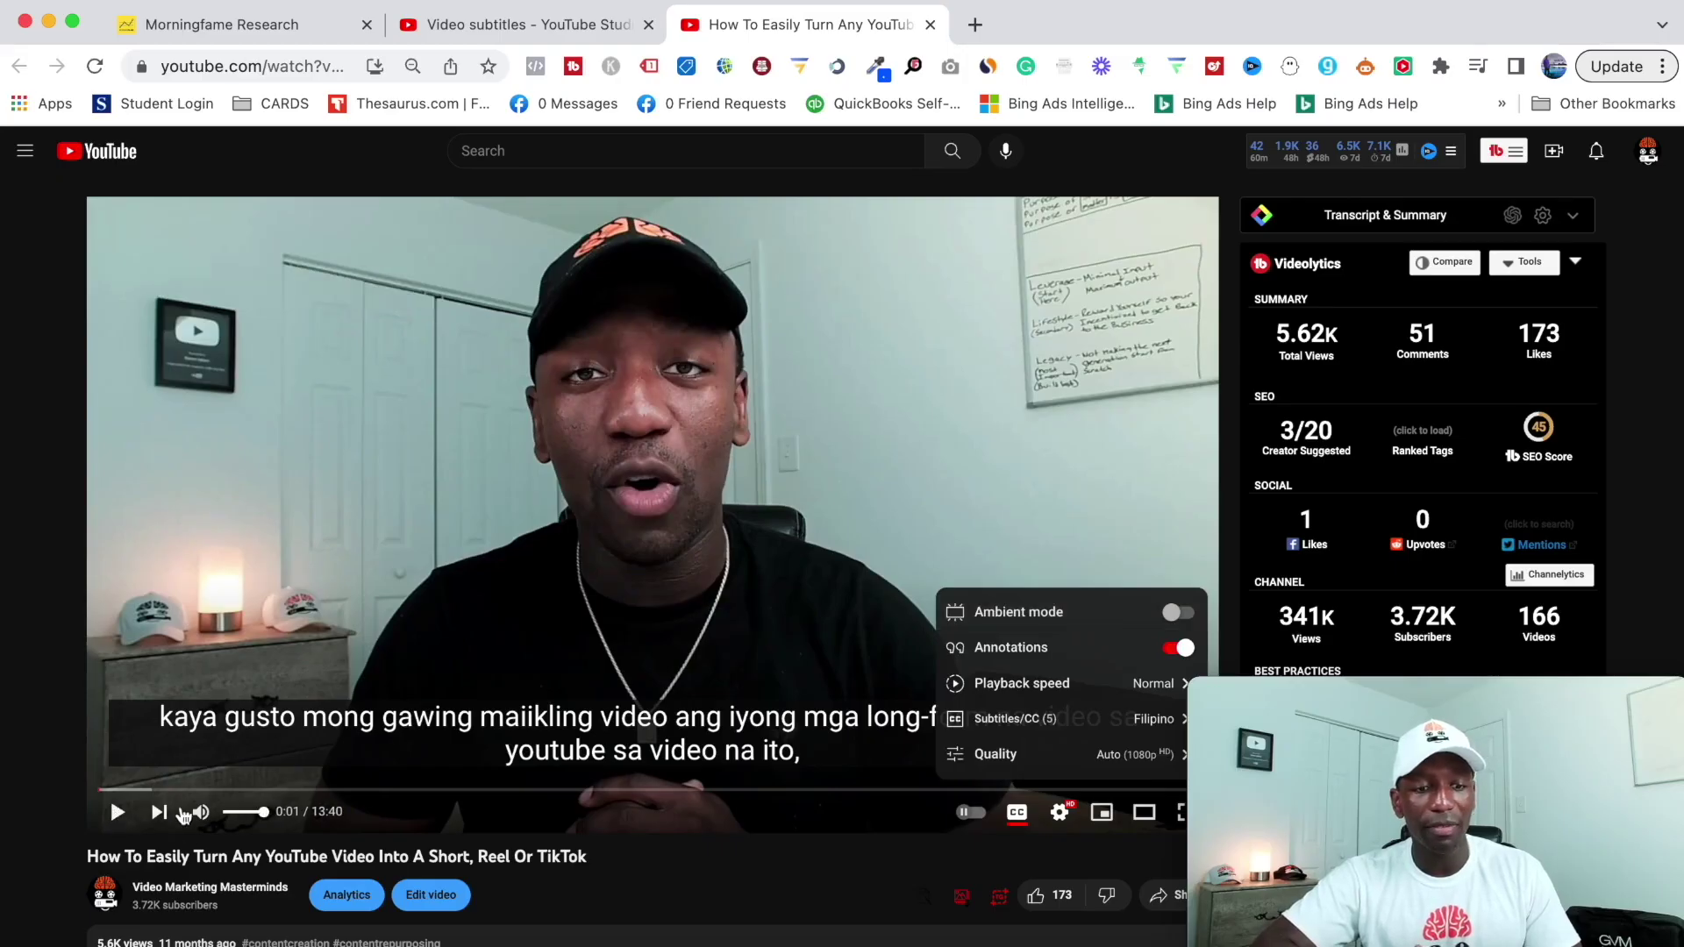
{"action": "left_click", "coordinate": [216, 790]}
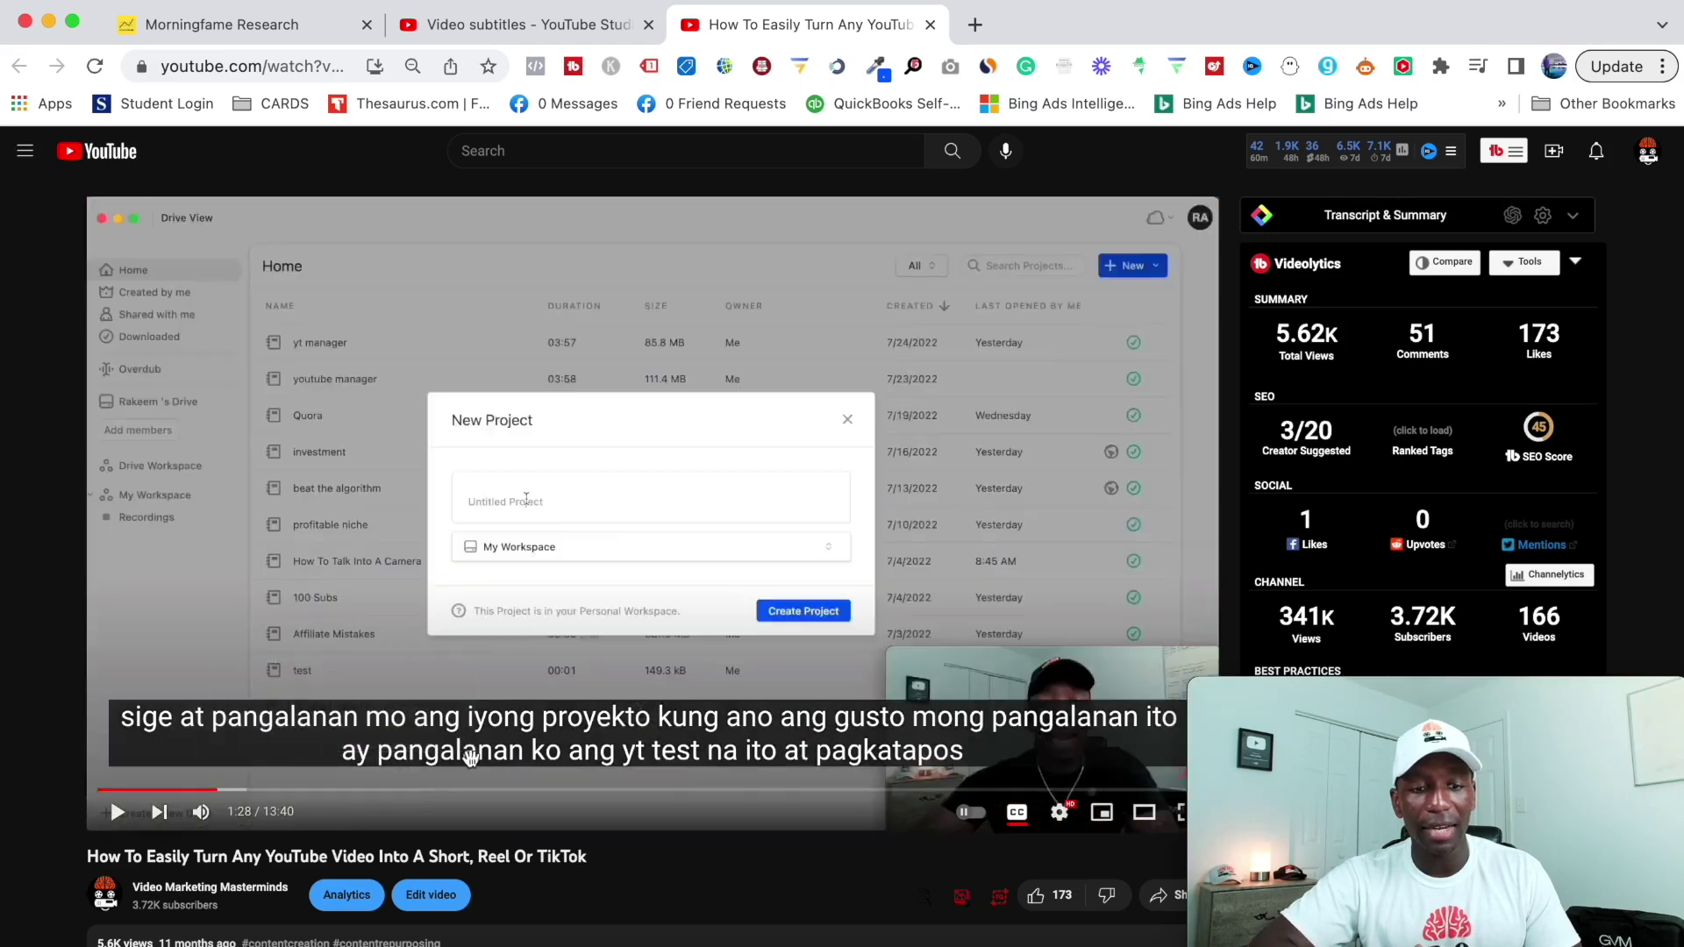